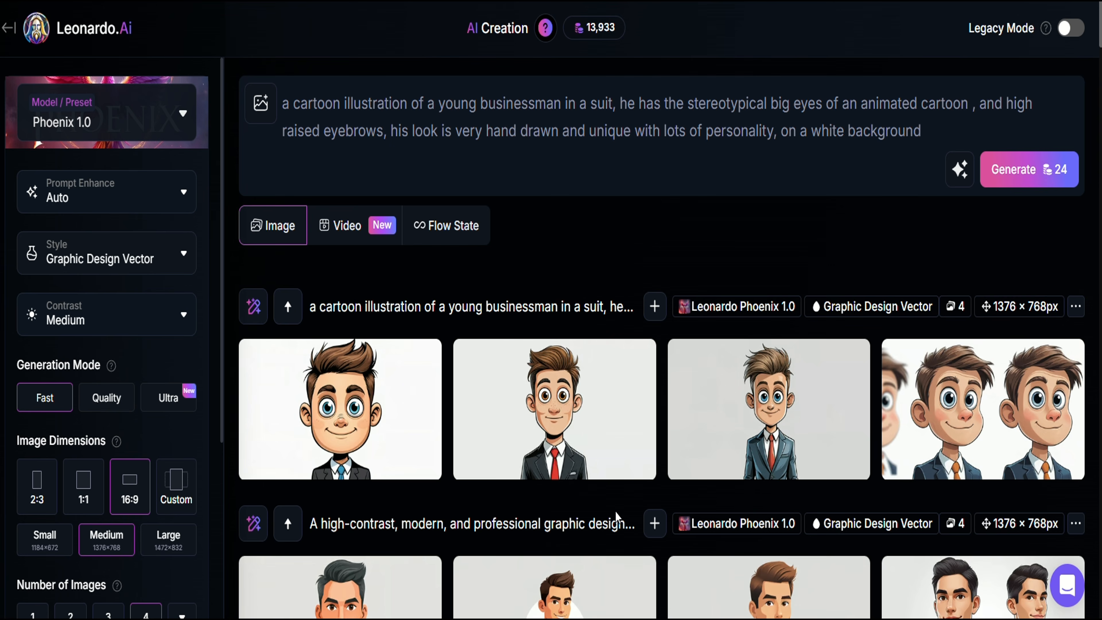
Download the second generated cartoon businessman image from Leonardo.Ai
mouse_move(566, 414)
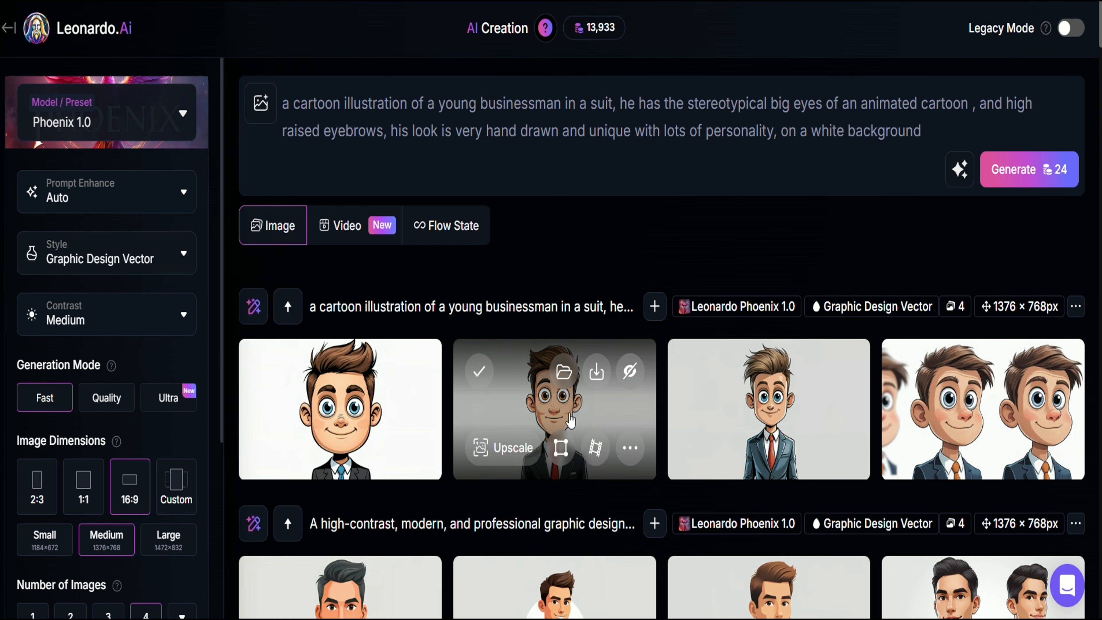
click(598, 371)
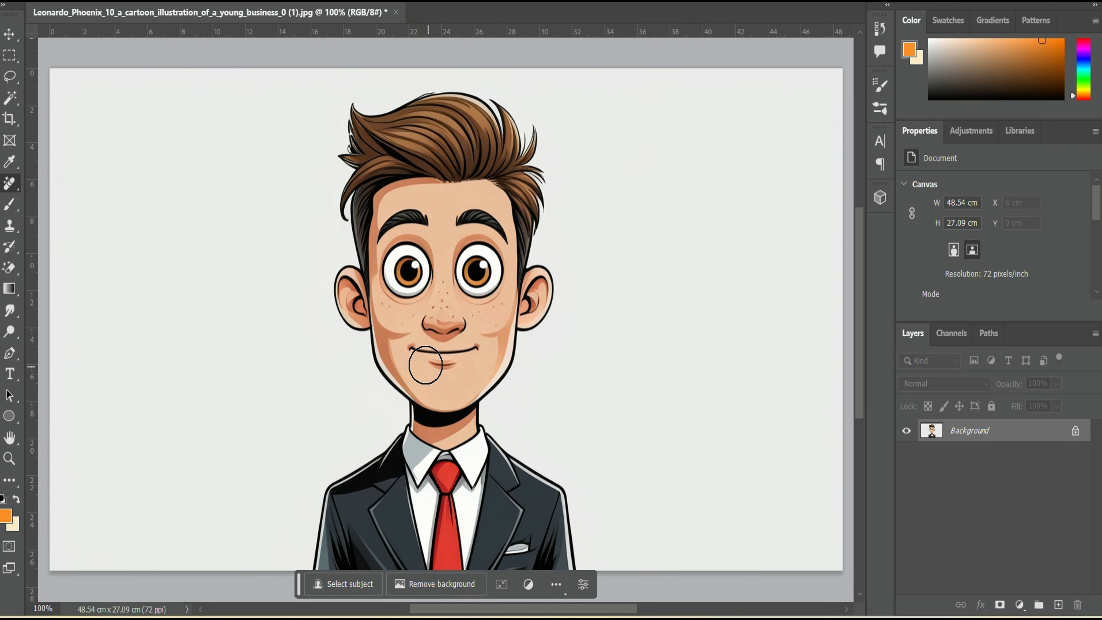
Paint over the businessman's mouth in skin colour with the Brush
mouse_move(411, 353)
mouse_down()
mouse_move(473, 353)
mouse_move(458, 411)
mouse_up()
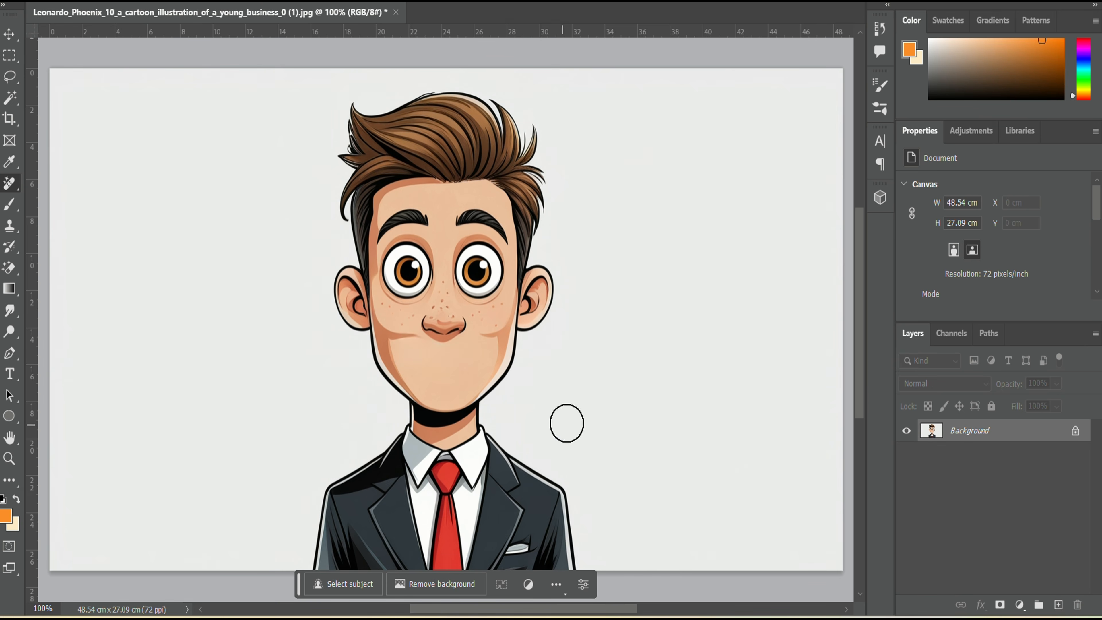
Save the mouthless image as businessman.png in PNG format on the Desktop
key(alt+f)
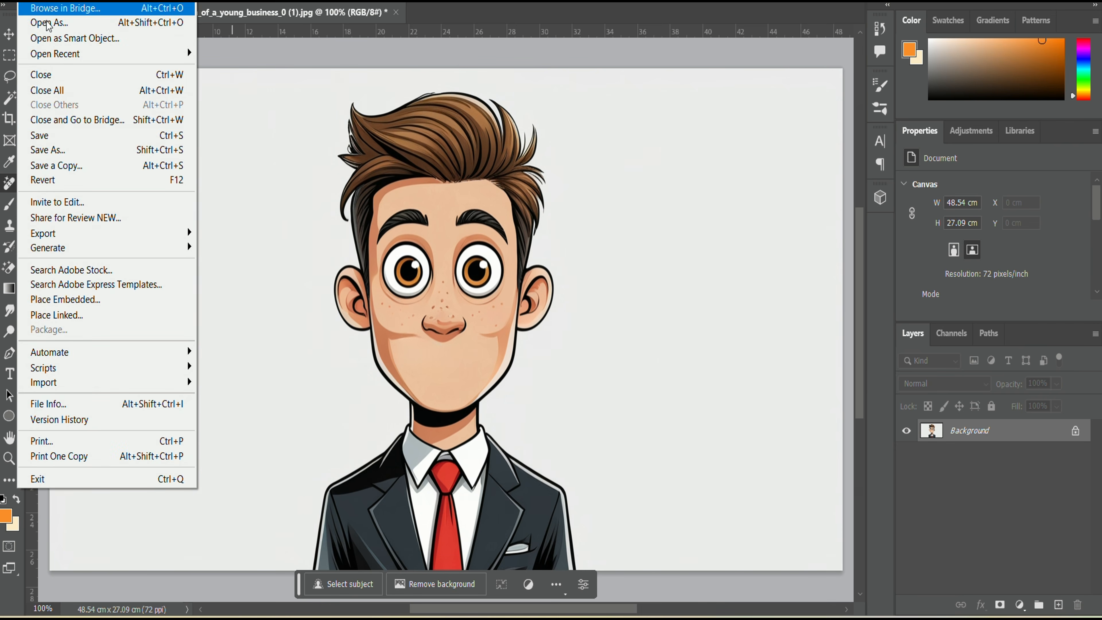
click(65, 151)
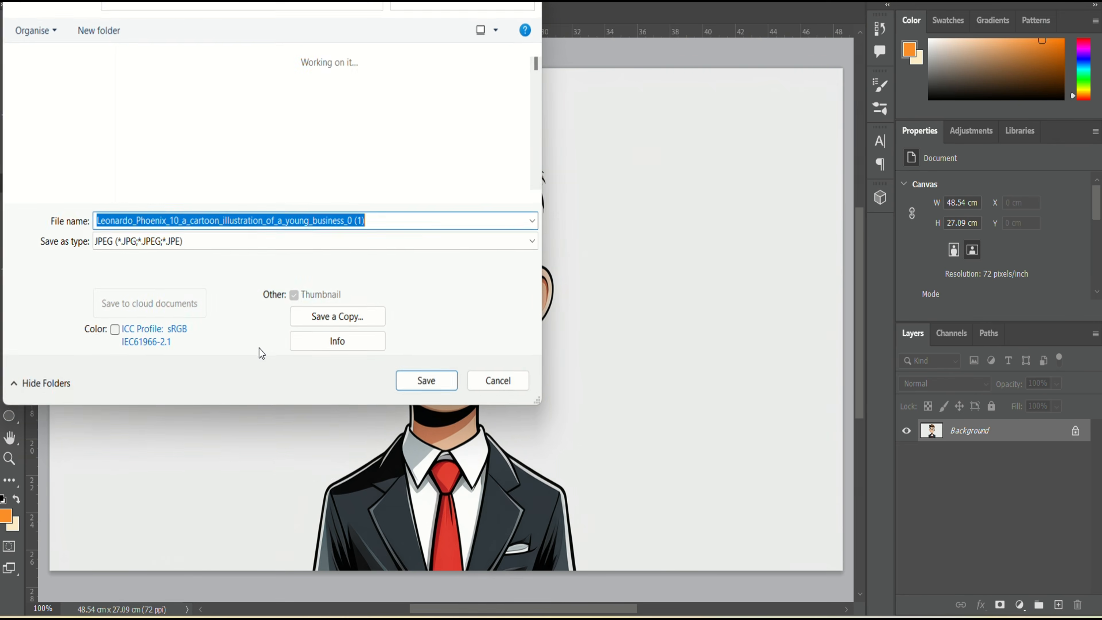
click(484, 244)
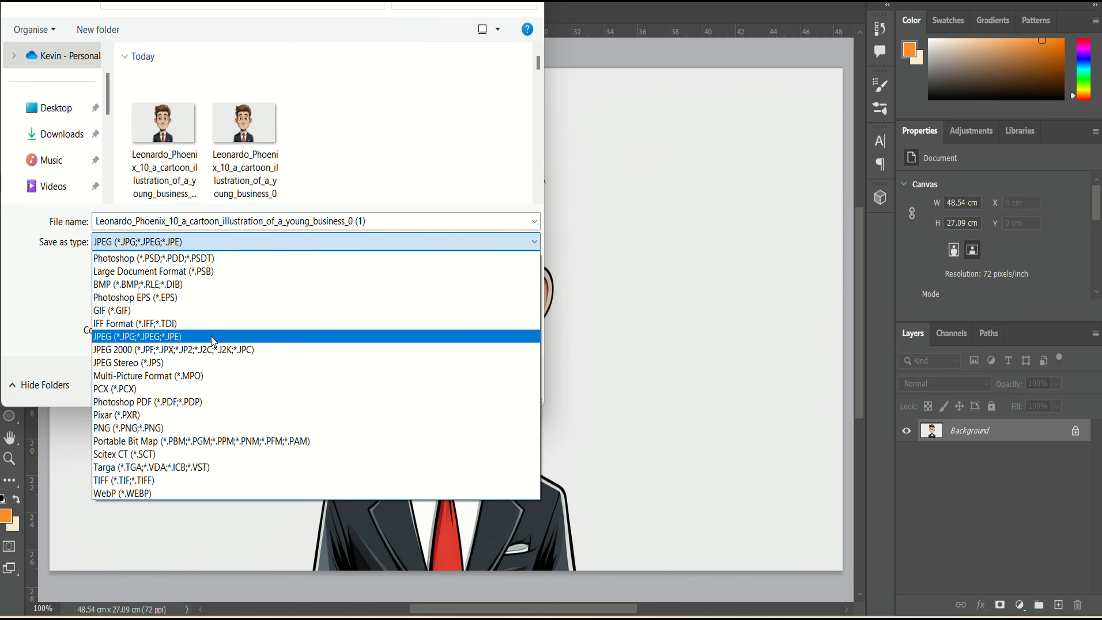
click(202, 430)
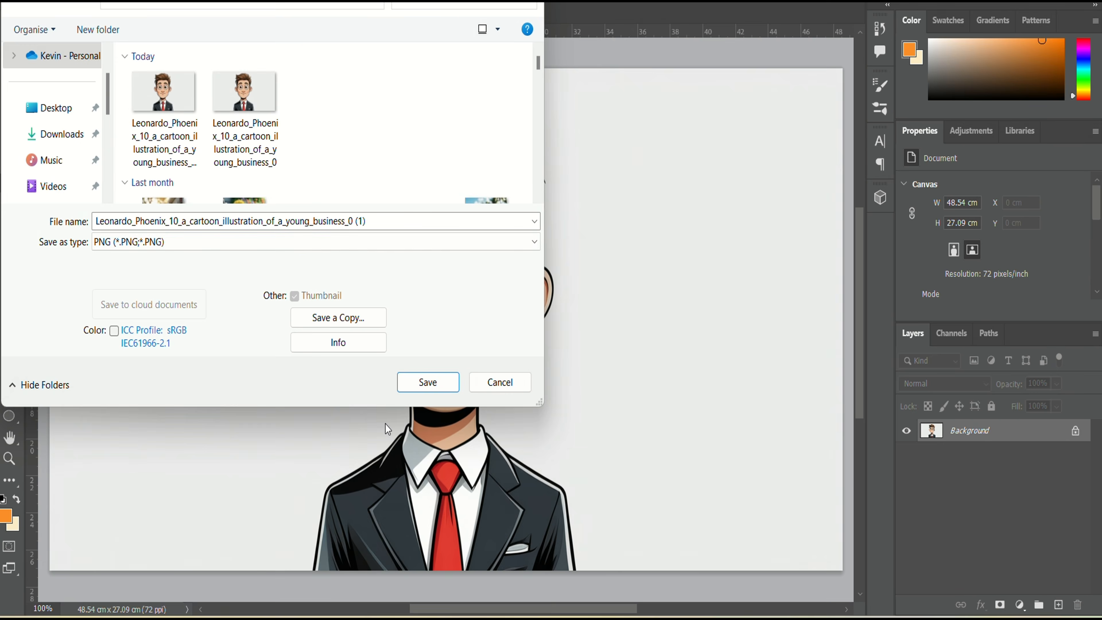
click(386, 218)
text(businessman)
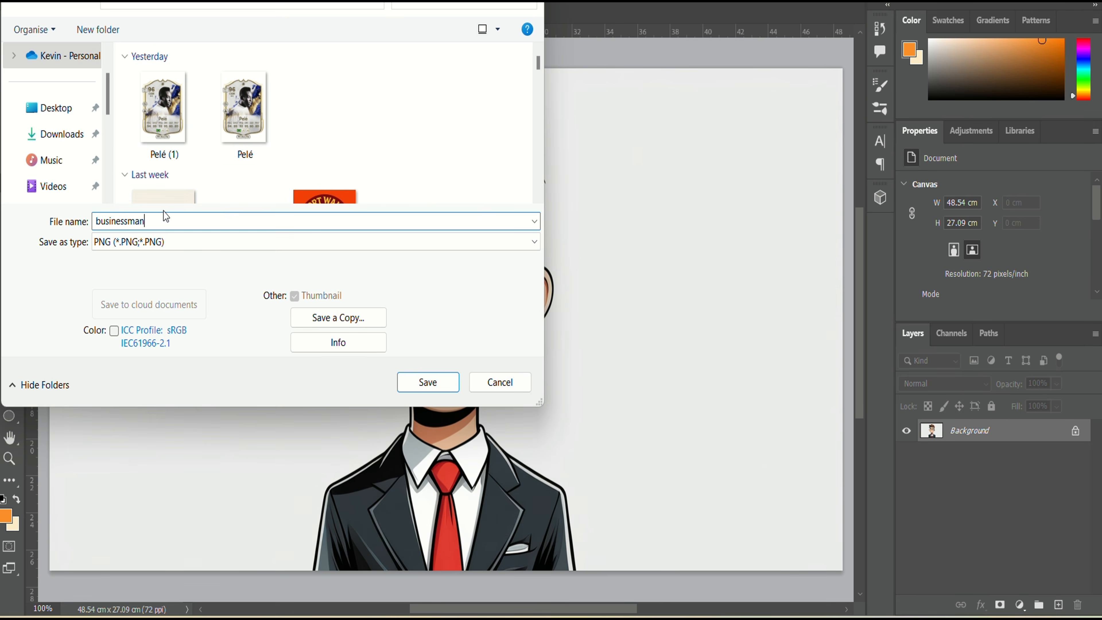
click(70, 117)
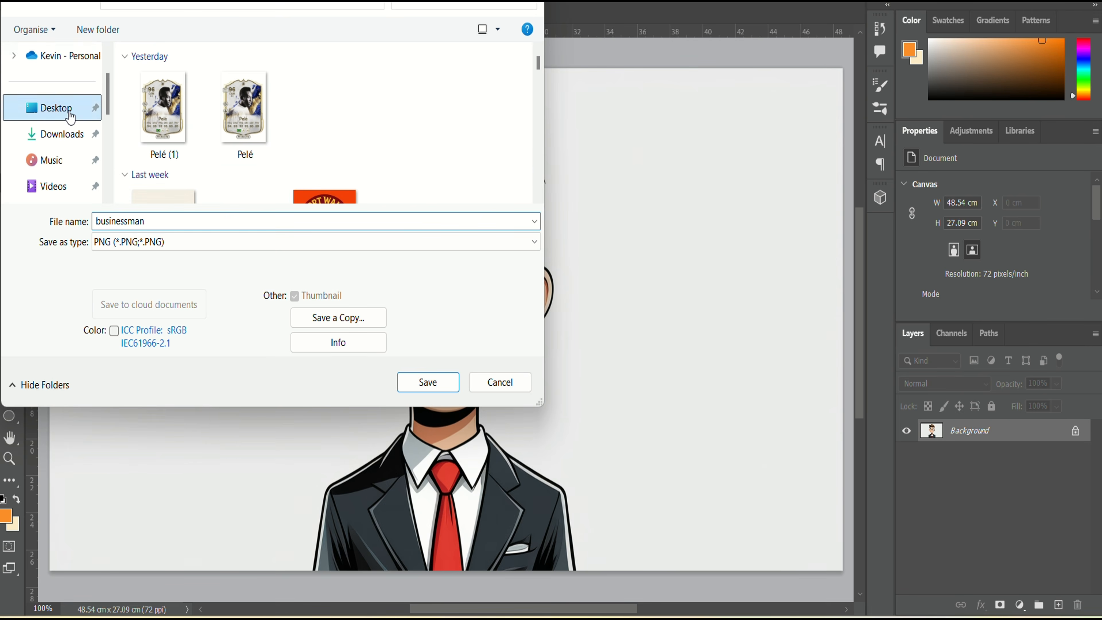
click(440, 386)
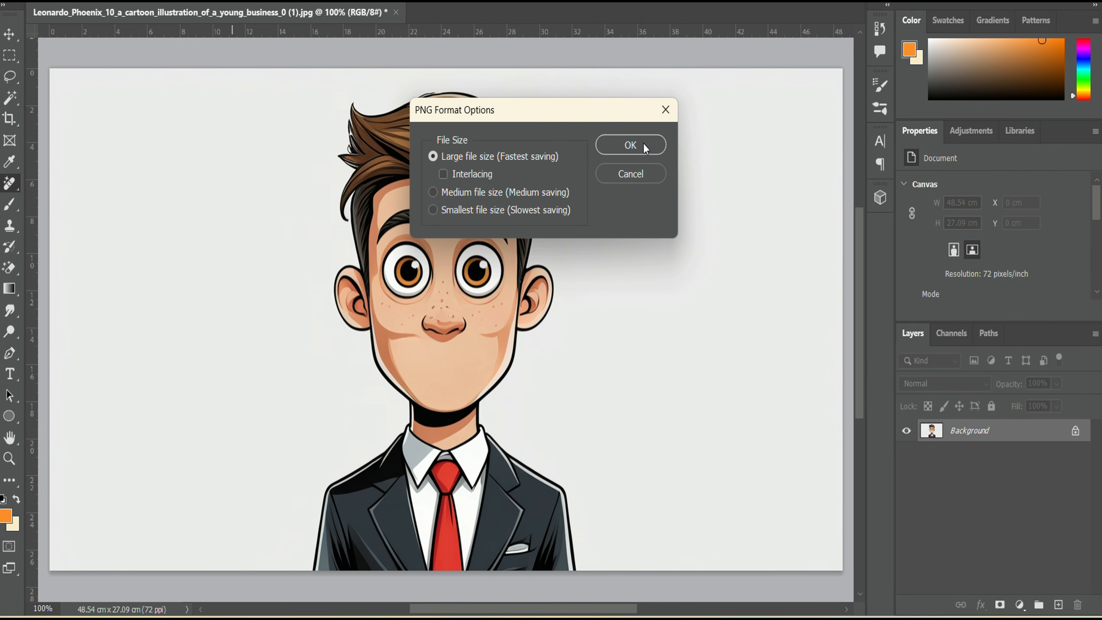
click(643, 144)
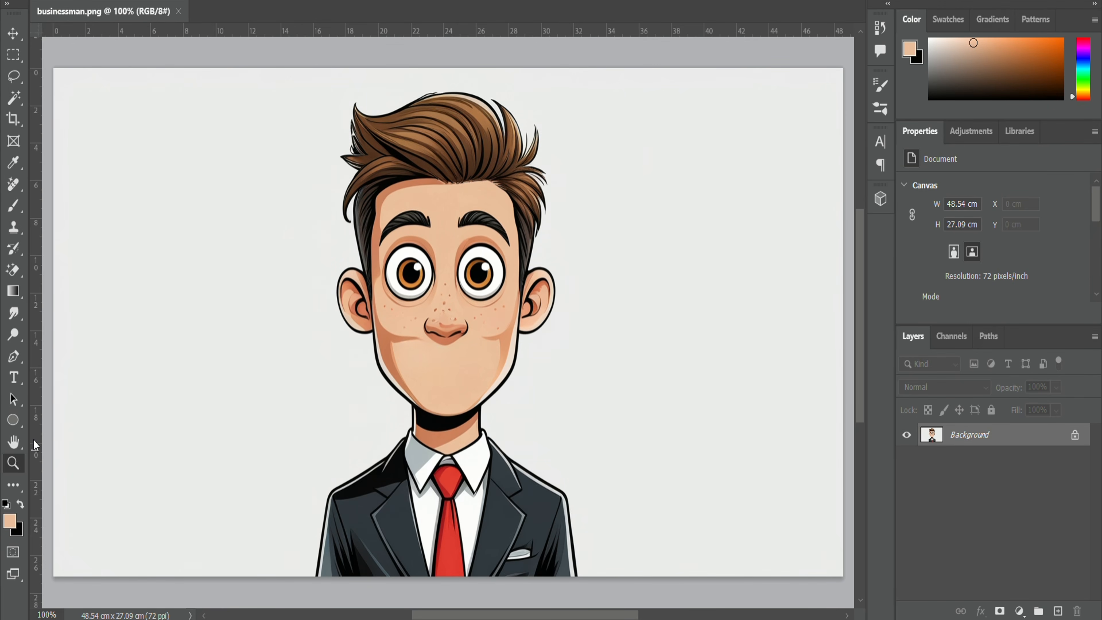
Pick the skin tone for the Brush and paint both eyes closed
click(18, 531)
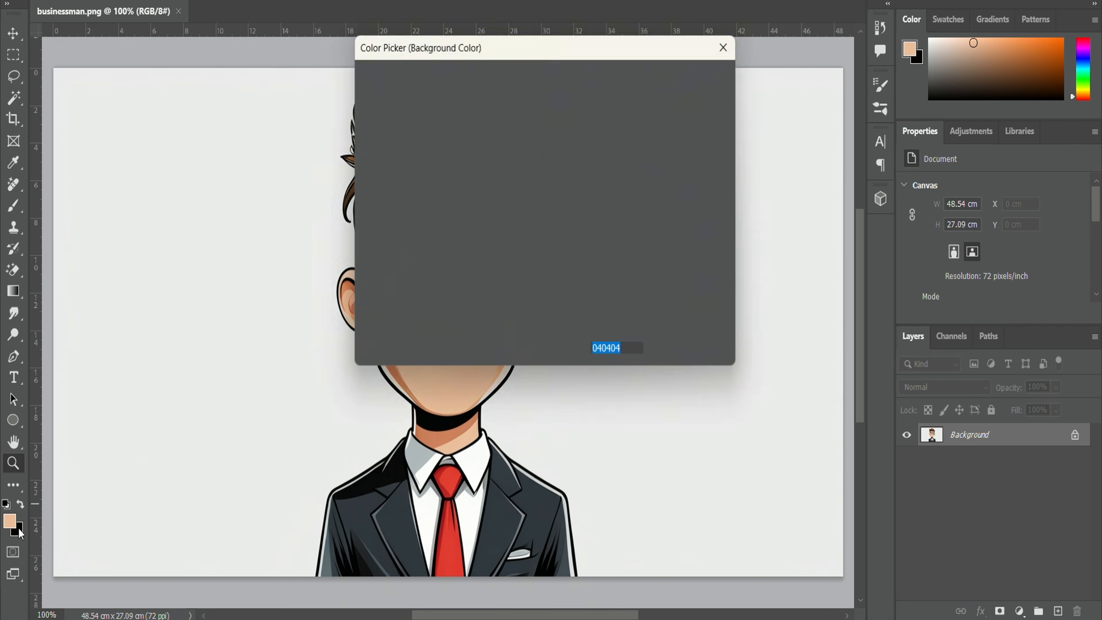
click(703, 78)
key(z)
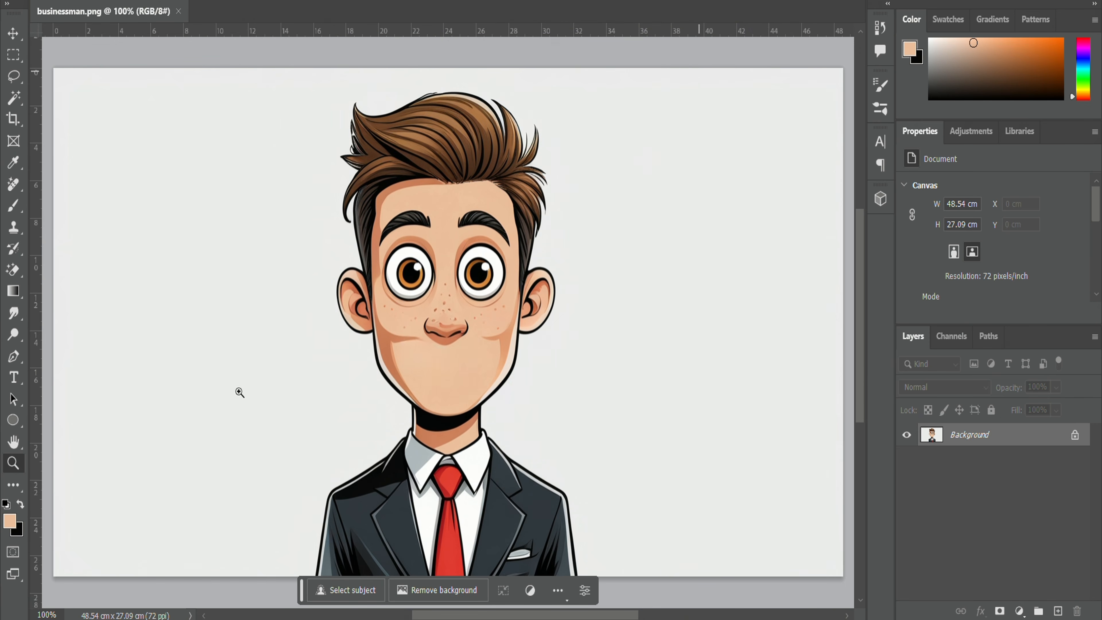
click(21, 505)
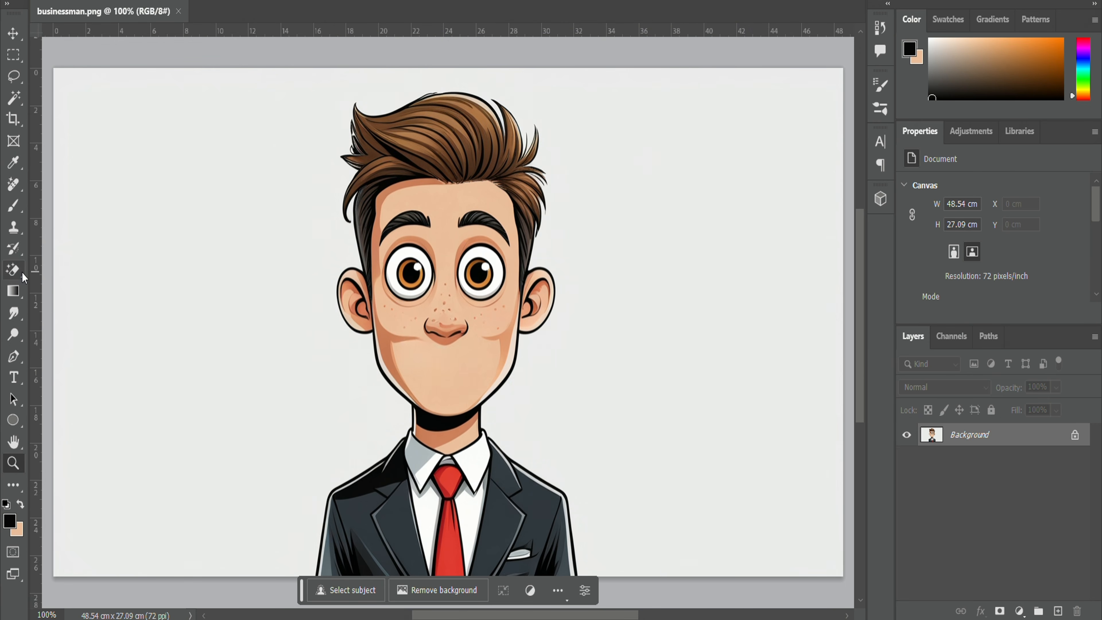
click(21, 210)
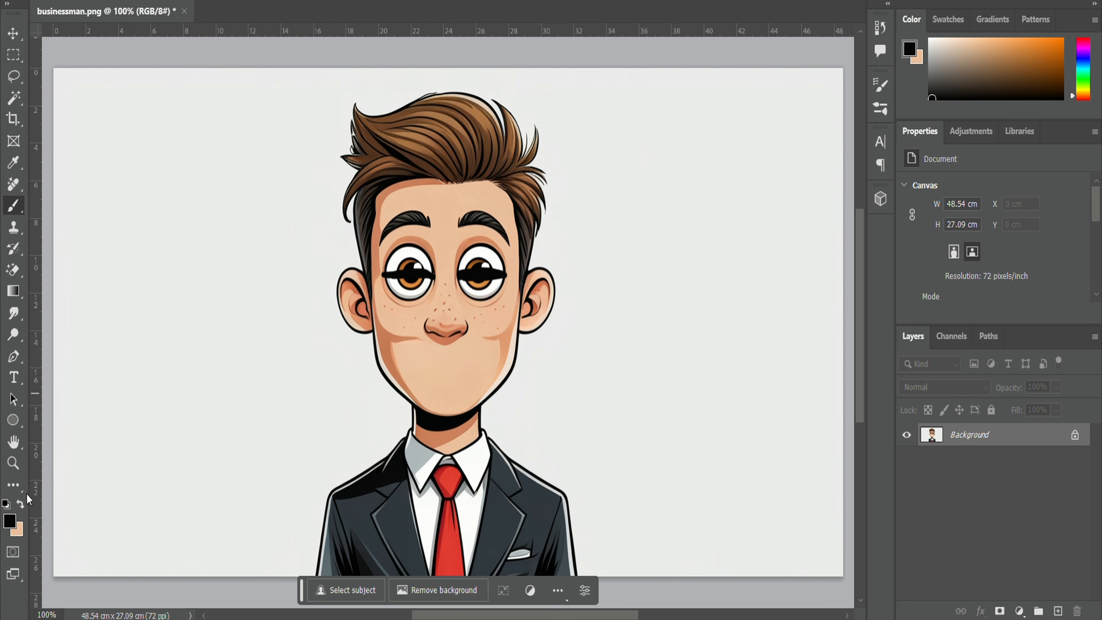
click(20, 504)
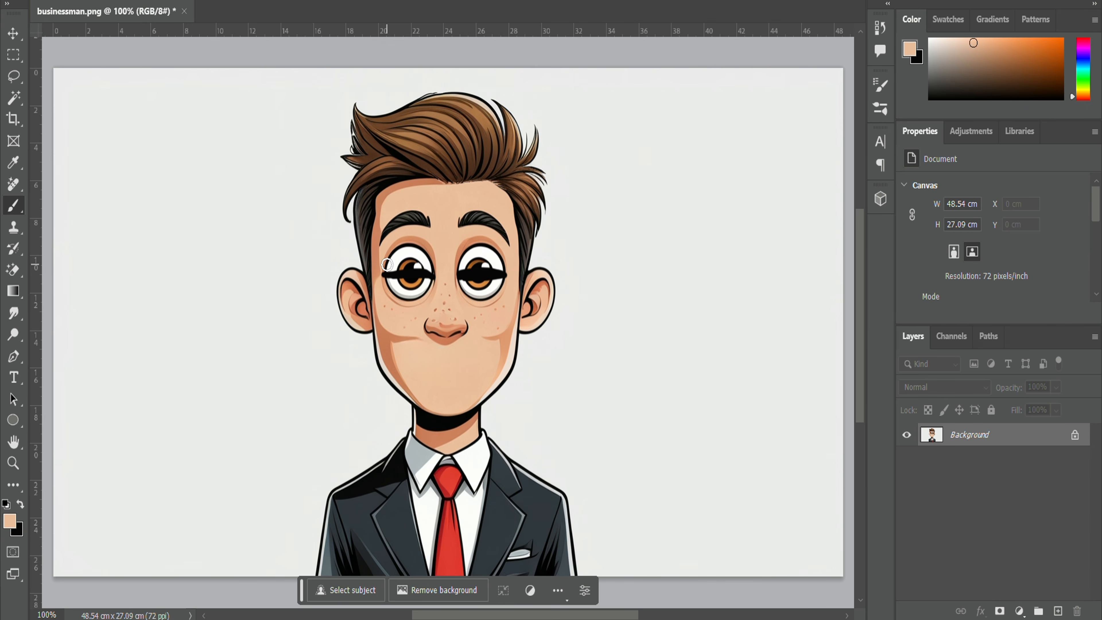
mouse_move(406, 249)
mouse_down()
mouse_move(432, 264)
mouse_move(394, 265)
mouse_move(405, 295)
mouse_up()
mouse_move(463, 261)
mouse_down()
mouse_move(495, 257)
mouse_move(462, 248)
mouse_move(491, 254)
mouse_move(462, 267)
mouse_move(500, 265)
mouse_move(465, 285)
mouse_move(488, 284)
mouse_move(476, 296)
mouse_move(503, 267)
mouse_up()
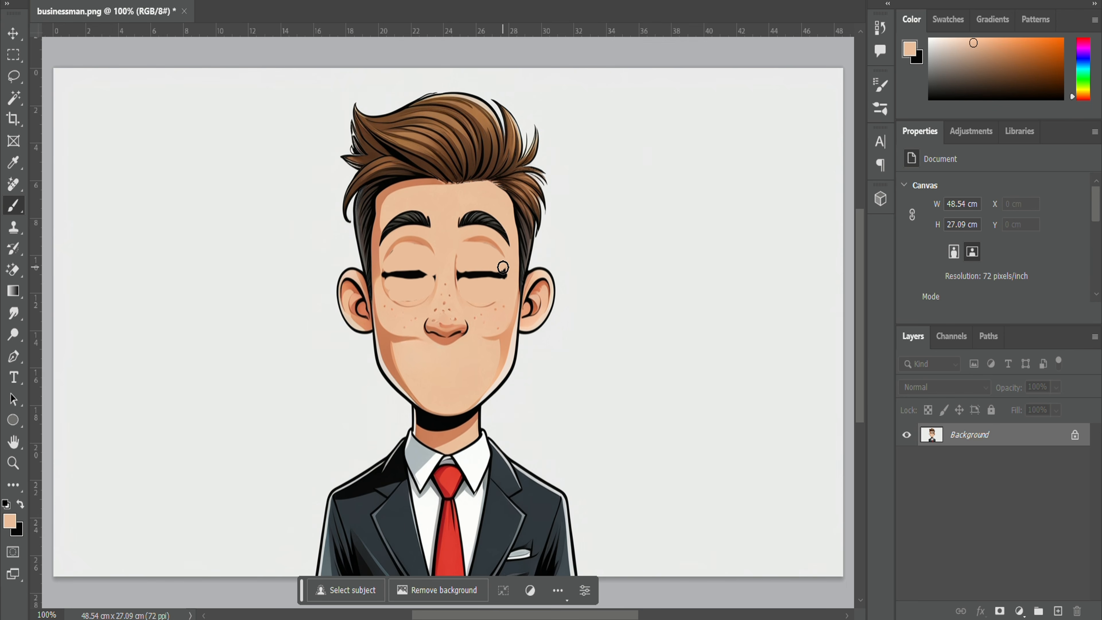
Paint darker orange-brown shadow around both eyes and blend it with the Smudge tool
alt+click(396, 252)
mouse_move(389, 256)
mouse_down()
mouse_move(423, 250)
mouse_move(388, 263)
mouse_move(411, 265)
mouse_move(400, 299)
mouse_move(479, 297)
mouse_up()
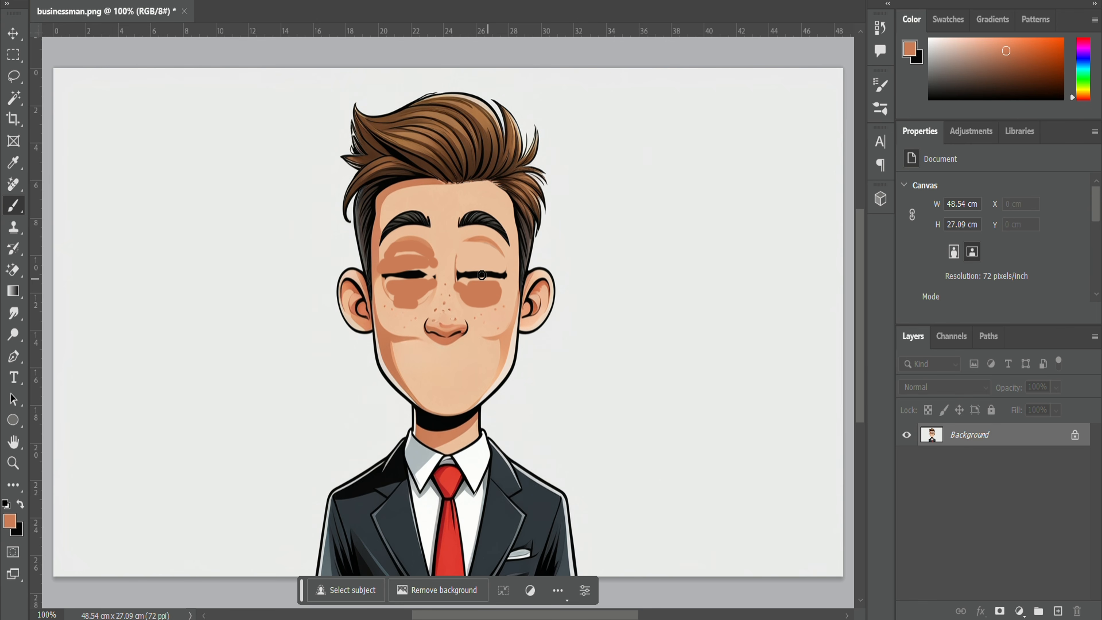
drag(463, 260, 490, 250)
click(14, 313)
mouse_move(386, 260)
mouse_down()
mouse_move(423, 254)
mouse_move(432, 272)
mouse_move(391, 291)
mouse_move(410, 292)
mouse_move(399, 297)
mouse_move(410, 307)
mouse_move(393, 306)
mouse_move(395, 278)
mouse_move(437, 274)
mouse_move(380, 273)
mouse_move(383, 254)
mouse_move(382, 275)
mouse_move(389, 252)
mouse_up()
mouse_move(456, 263)
mouse_down()
mouse_move(495, 251)
mouse_move(503, 284)
mouse_move(465, 301)
mouse_move(488, 294)
mouse_move(465, 283)
mouse_move(465, 268)
mouse_move(498, 265)
mouse_move(479, 282)
mouse_move(488, 294)
mouse_move(506, 289)
mouse_move(479, 305)
mouse_move(489, 303)
mouse_move(441, 280)
mouse_move(395, 308)
mouse_move(458, 295)
mouse_move(471, 265)
mouse_move(428, 267)
mouse_move(474, 283)
mouse_up()
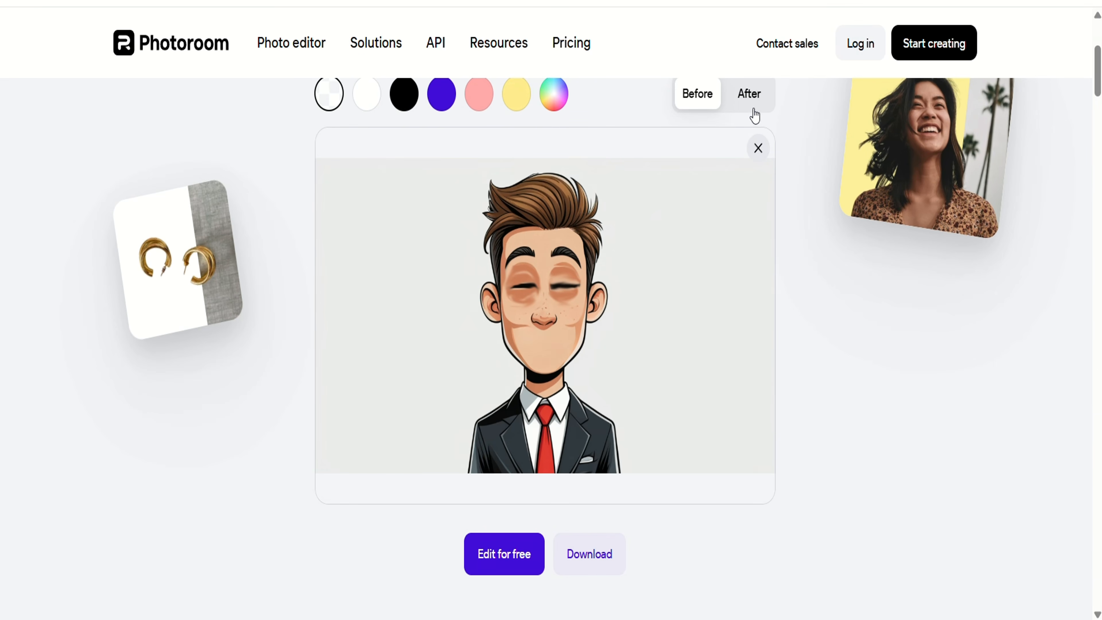
Preview the background-free businessman cutout and download it at Standard resolution
click(750, 94)
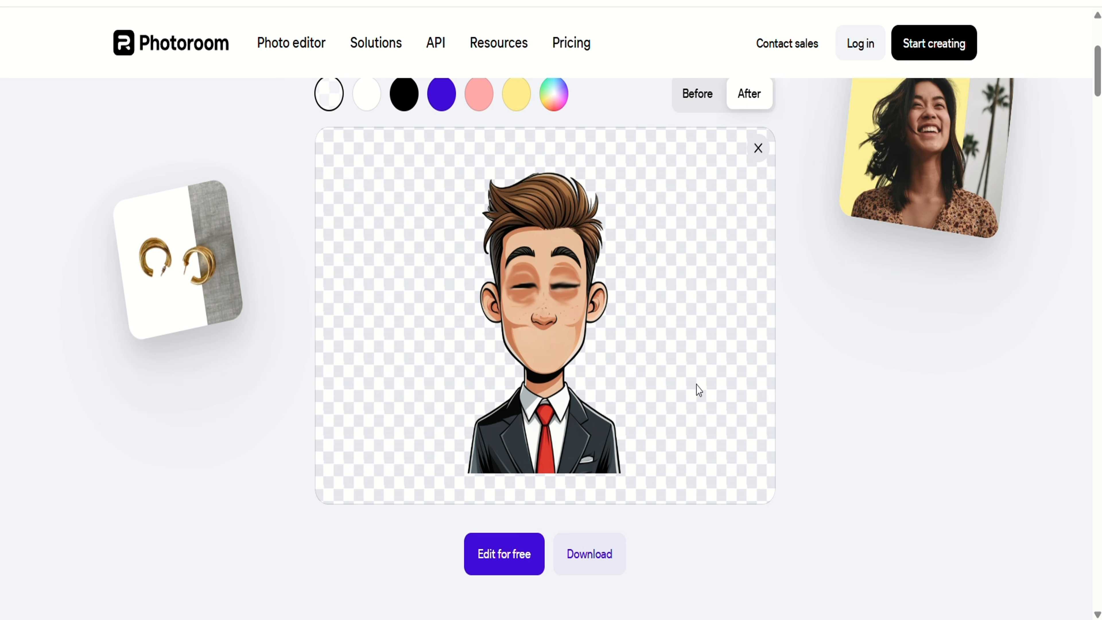
click(595, 560)
click(594, 564)
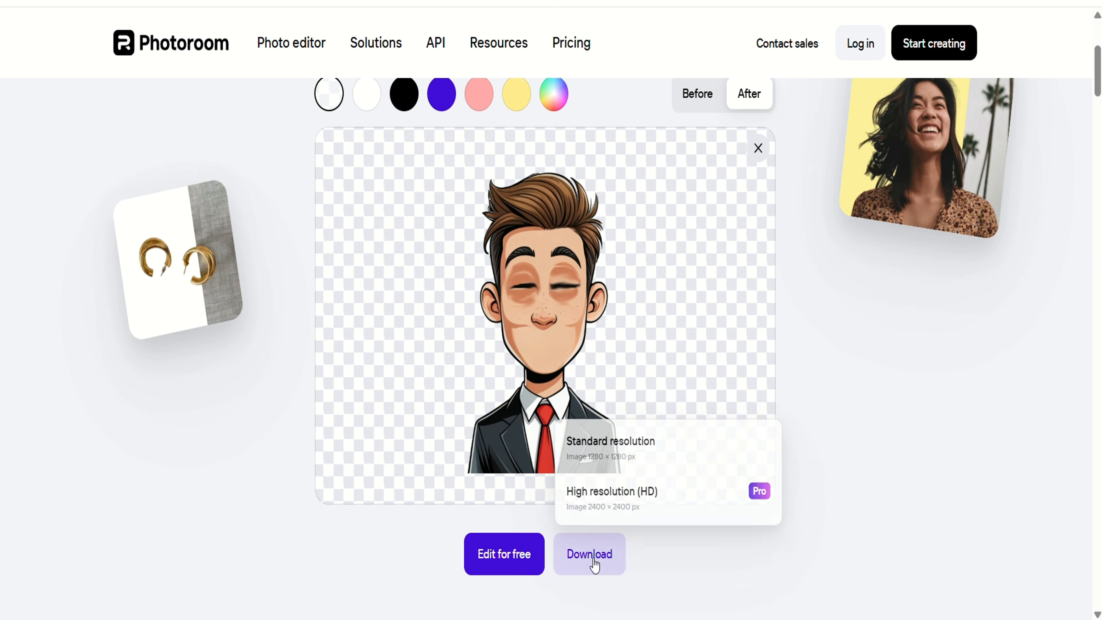
click(625, 460)
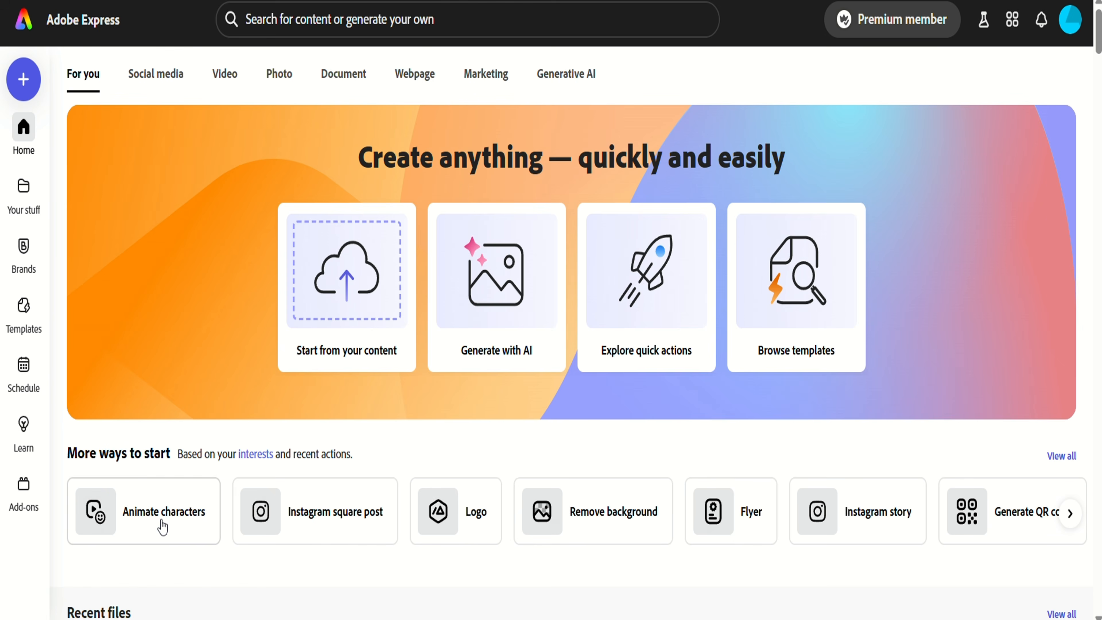
Start Animate characters and browse the character list with All categories
click(163, 526)
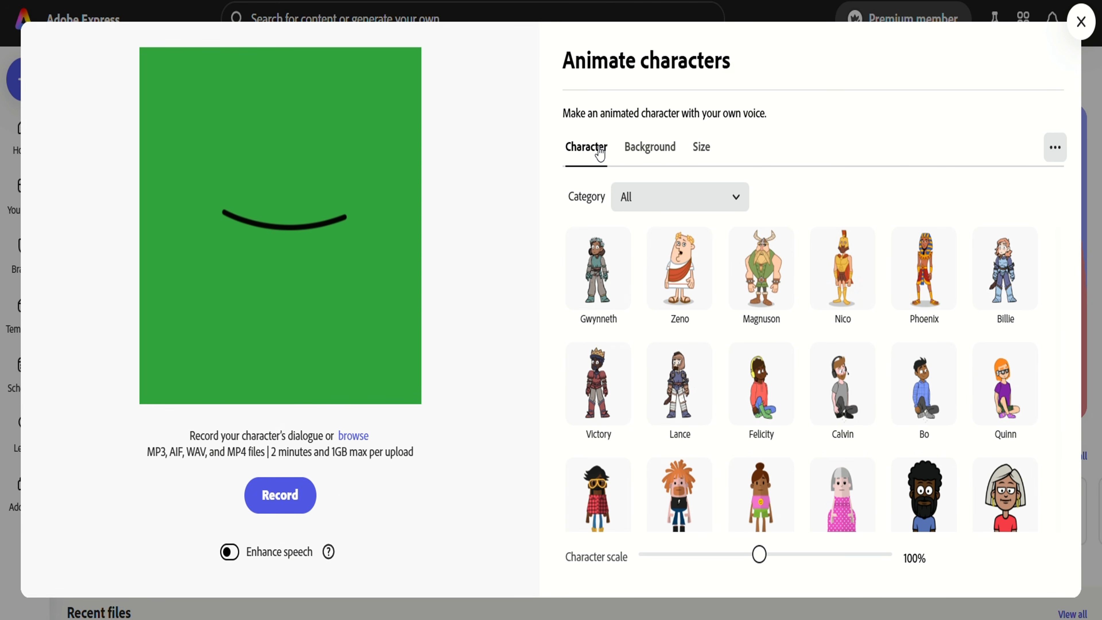
click(726, 200)
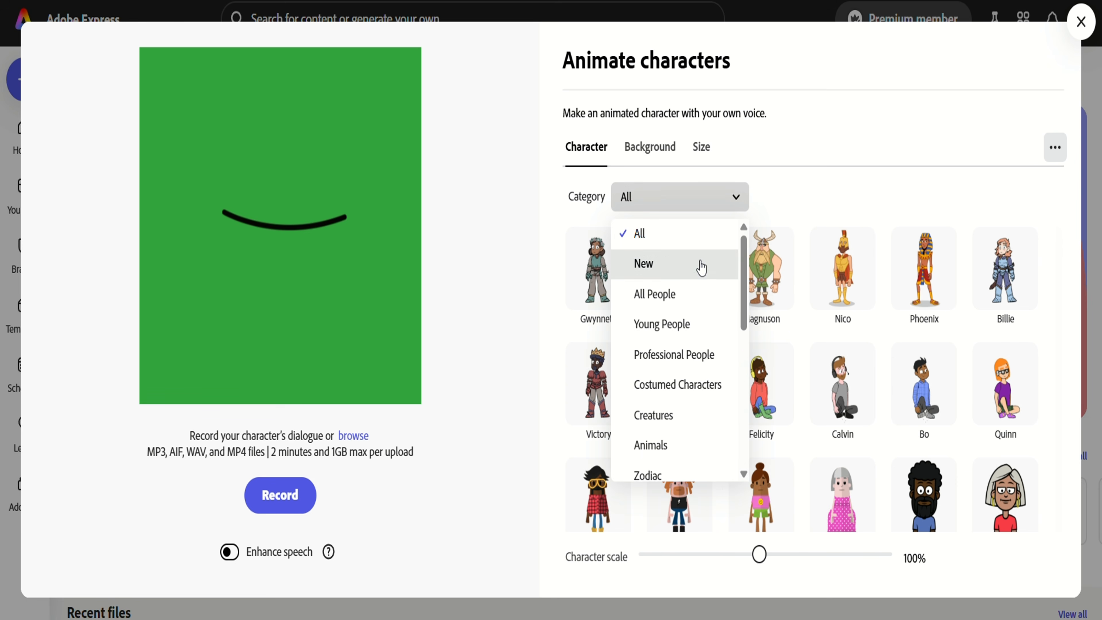
scroll(685, 352, down, 10)
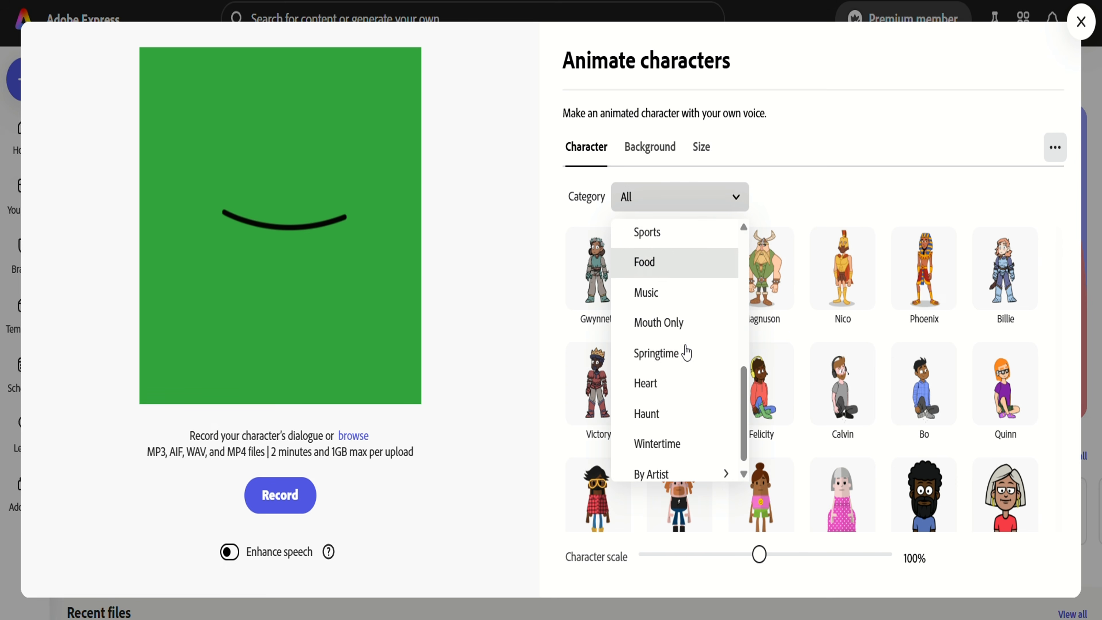
click(810, 174)
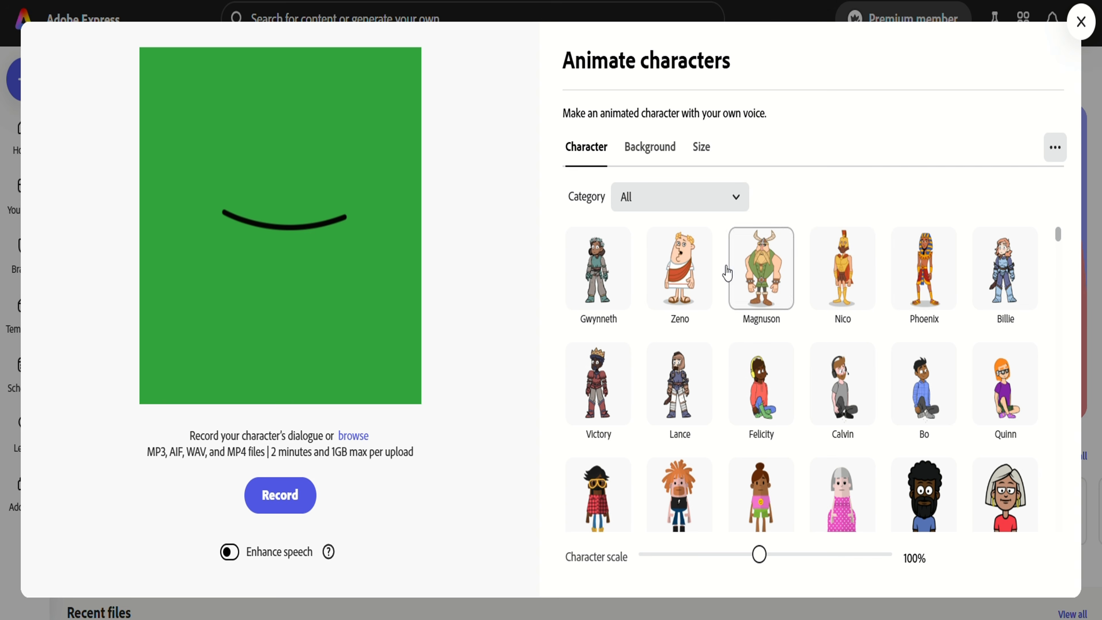
scroll(716, 277, down, 5)
scroll(716, 277, down, 15)
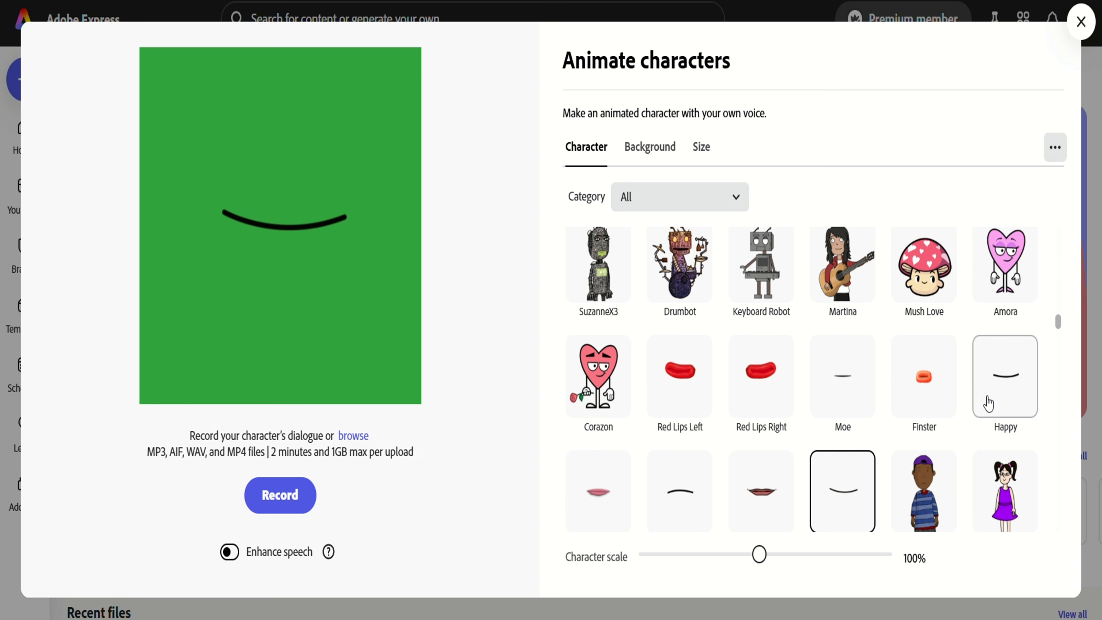
scroll(871, 432, down, 2)
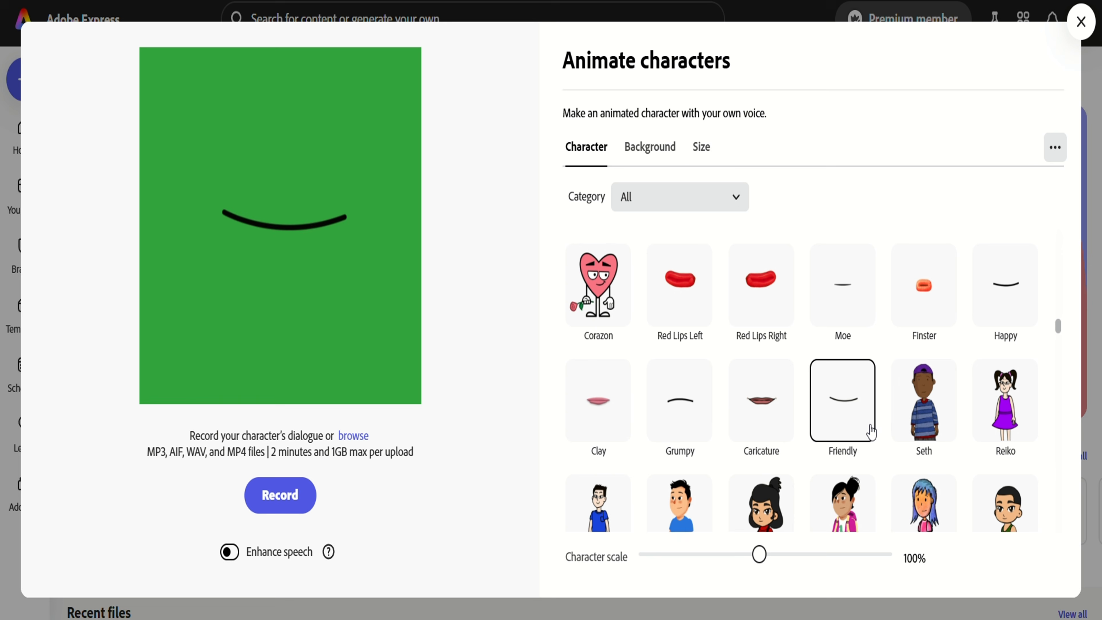
Compare mouth characters, settle on Friendly, and try a transparent background
click(850, 421)
click(738, 417)
click(684, 418)
click(742, 391)
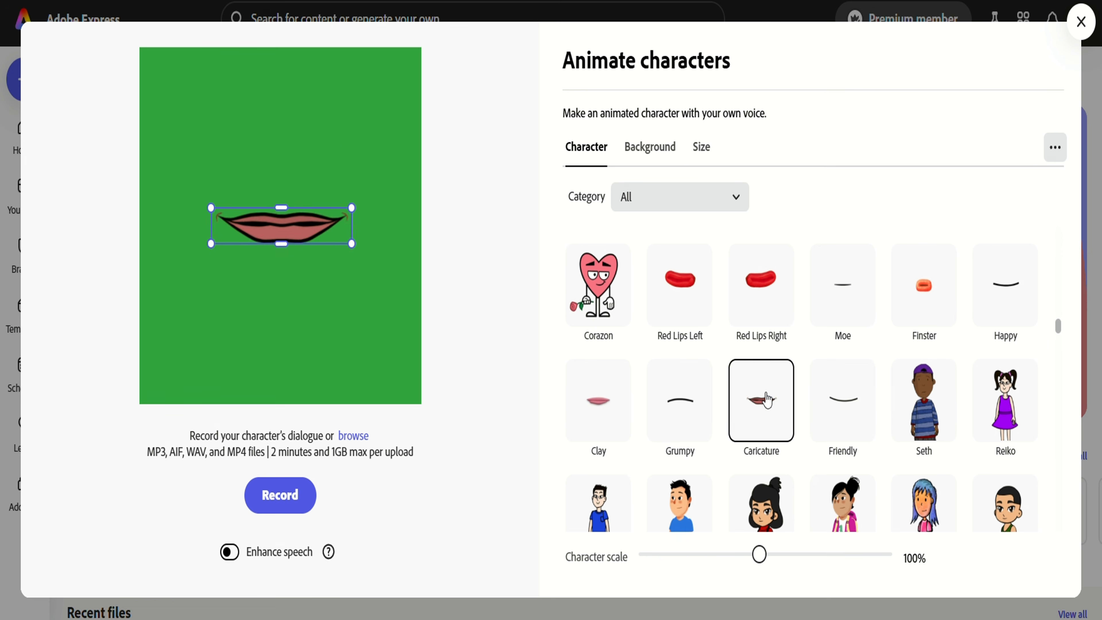
click(763, 294)
click(842, 399)
click(988, 296)
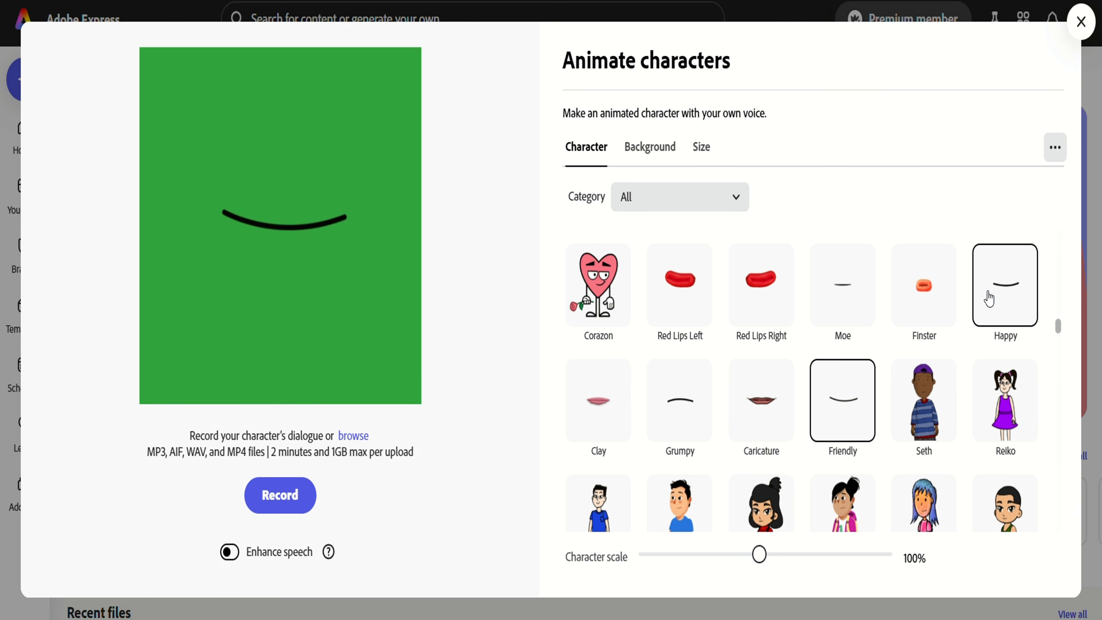
click(866, 393)
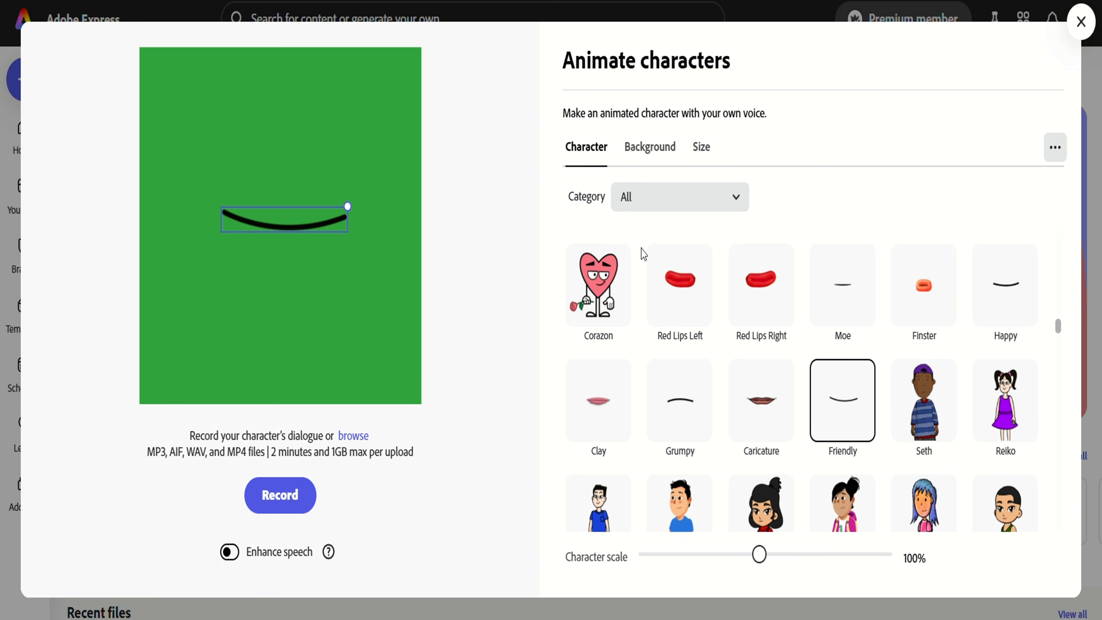
click(649, 147)
click(664, 347)
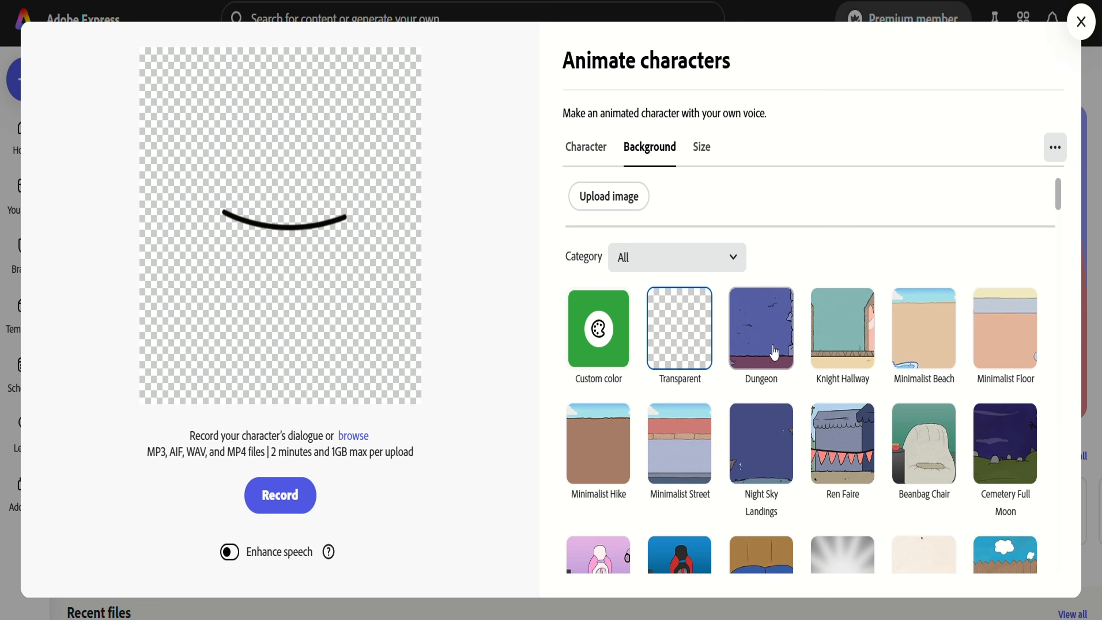
Give the Friendly mouth a custom green #33A33C background instead of Dungeon or Knight Hallway
click(770, 352)
click(841, 340)
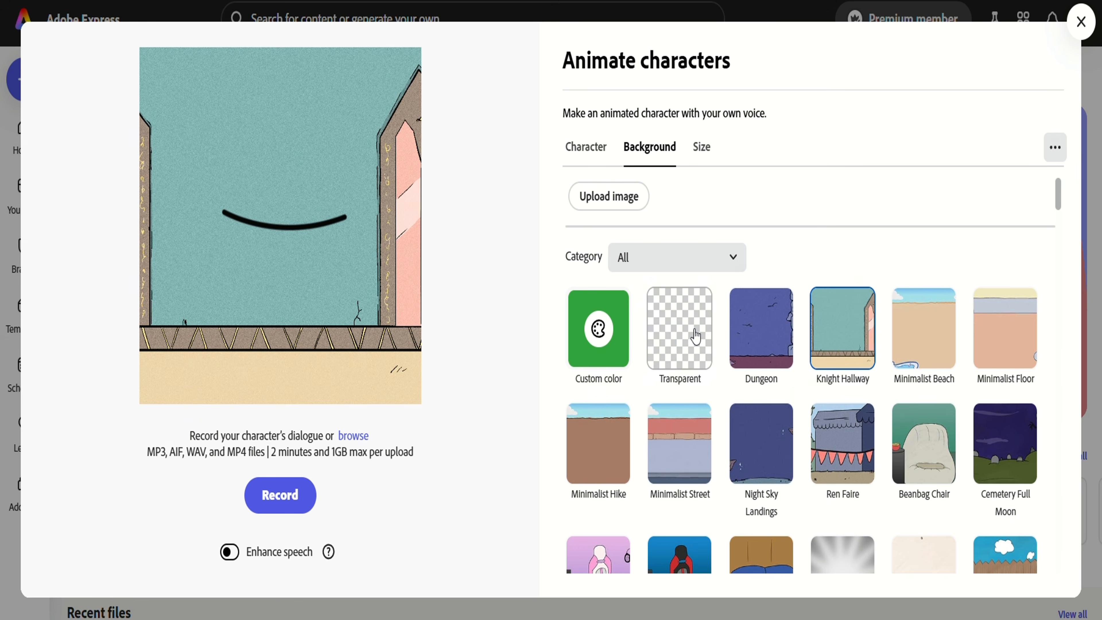
click(694, 337)
click(599, 329)
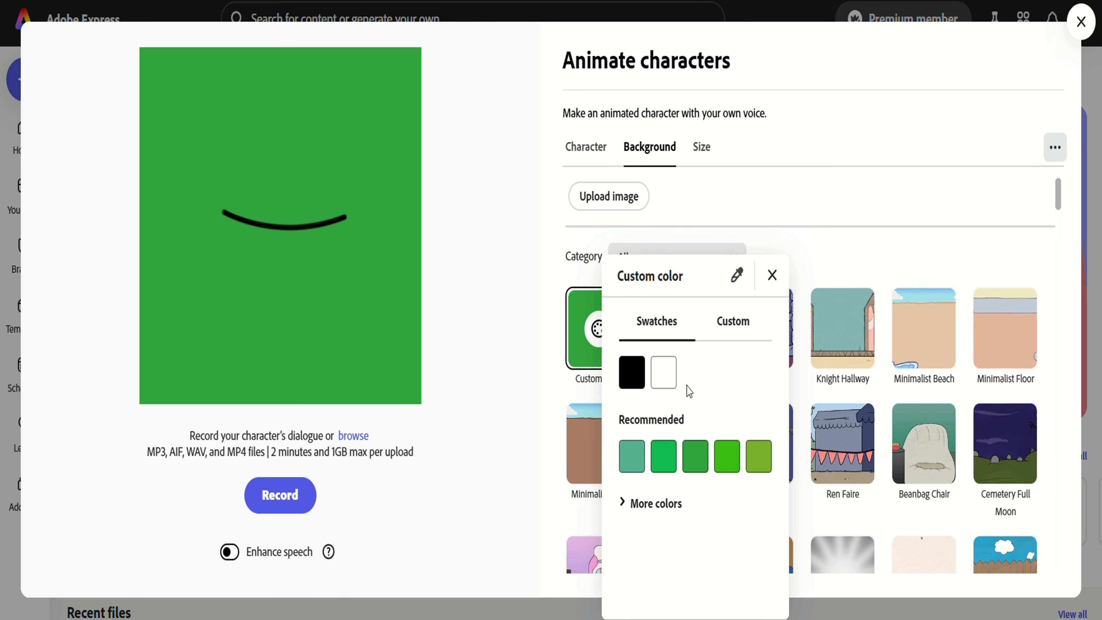
click(653, 505)
scroll(655, 510, down, 5)
click(732, 584)
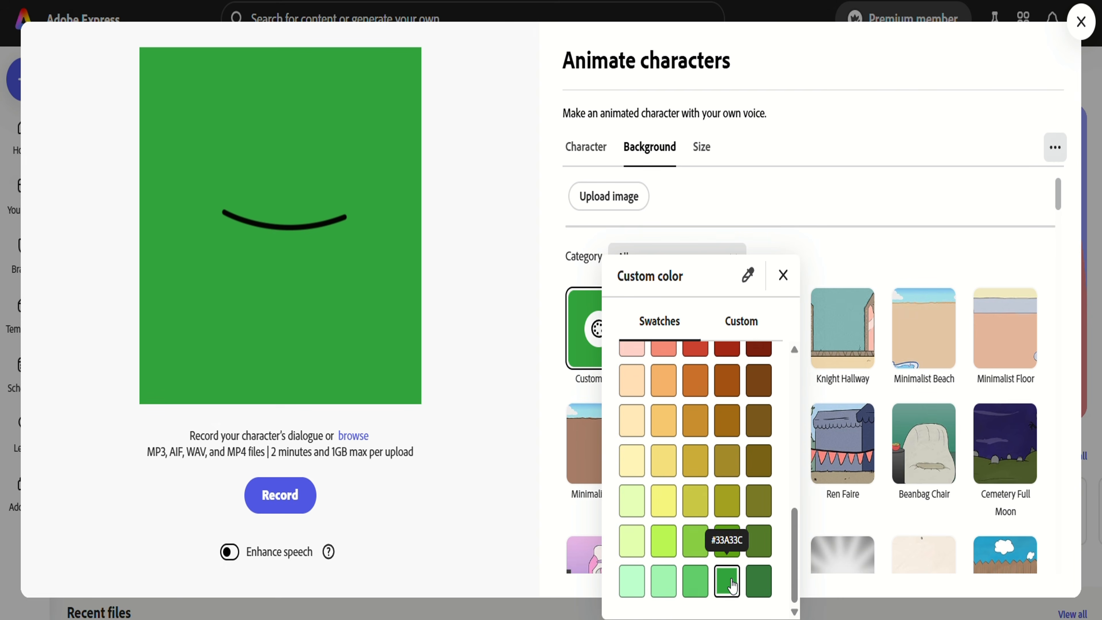
click(783, 275)
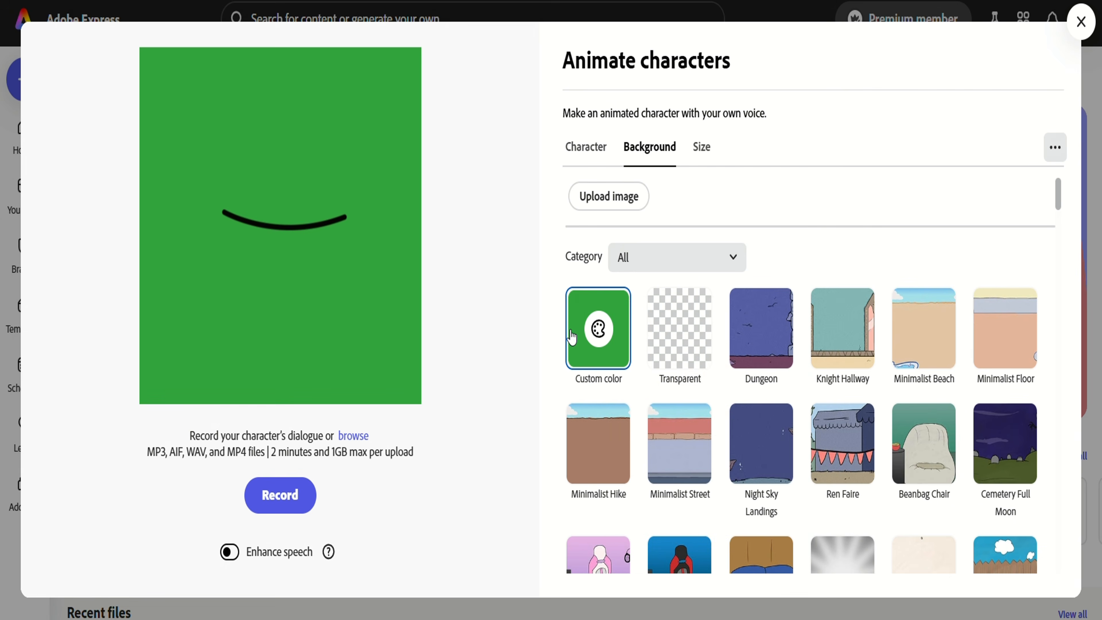
Upload the ElevenLabs British News Reporter voice file as the character's dialogue
click(354, 435)
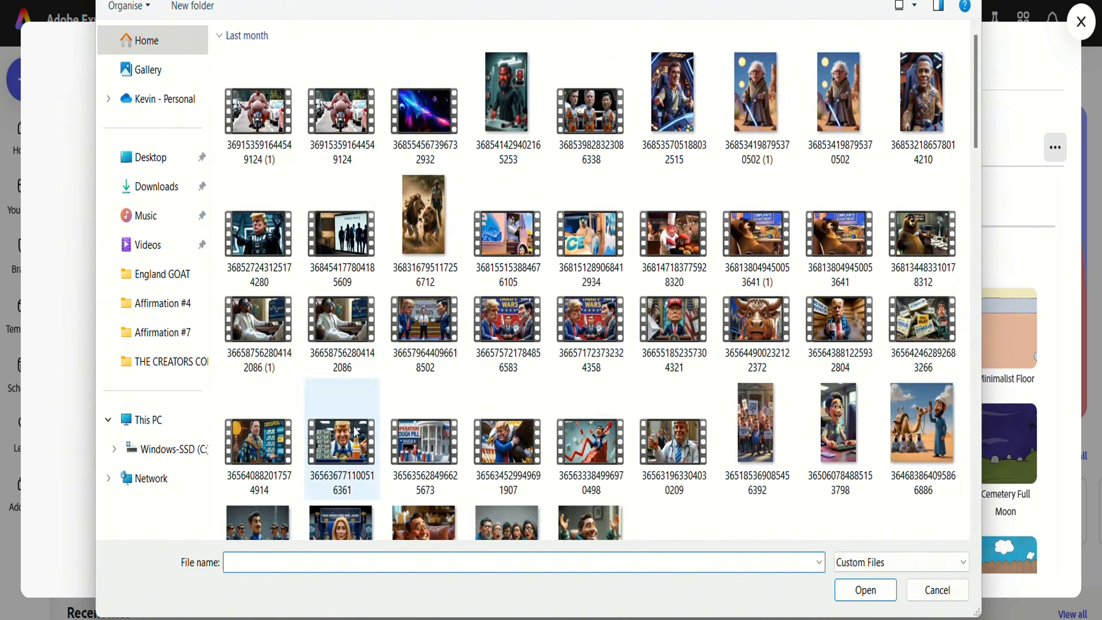
click(341, 122)
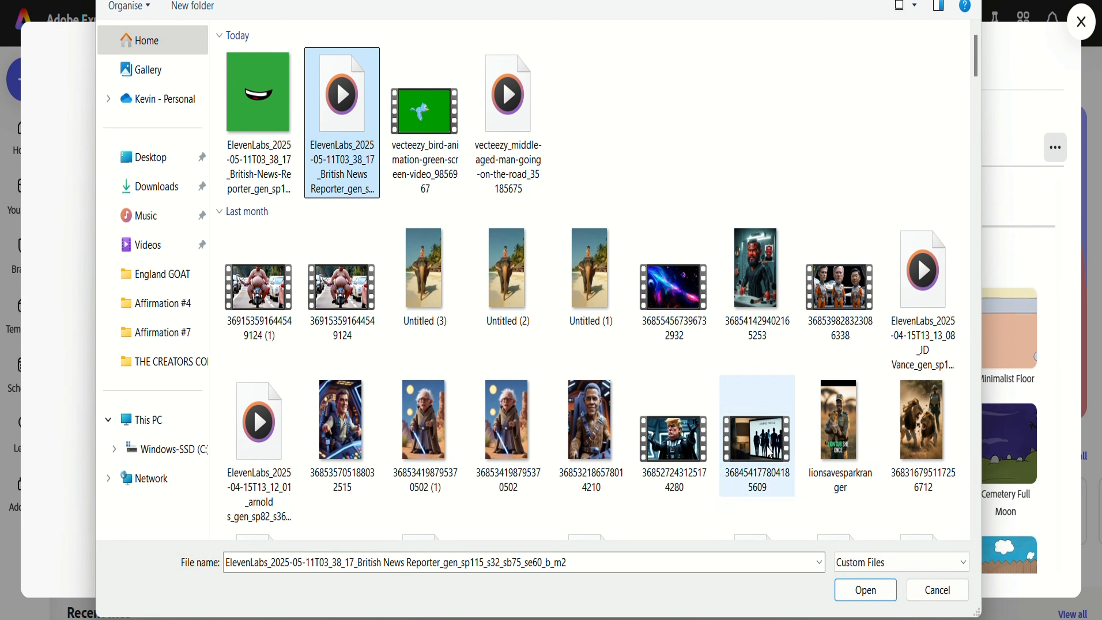
click(876, 591)
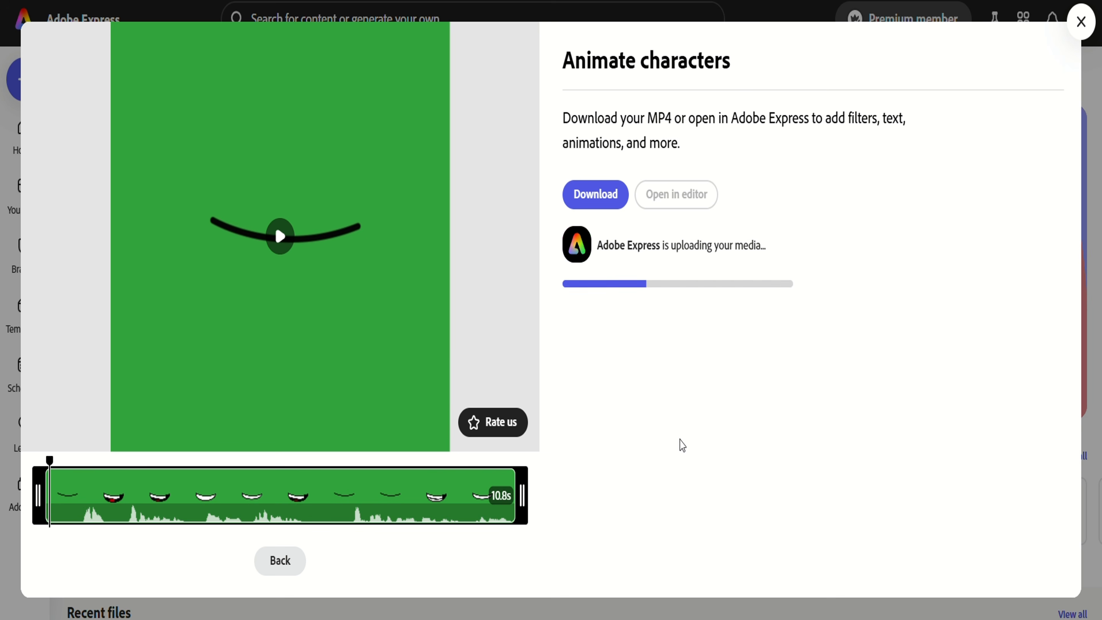
Play the 10.8 s lip-synced mouth preview, then download it as an MP4
click(281, 237)
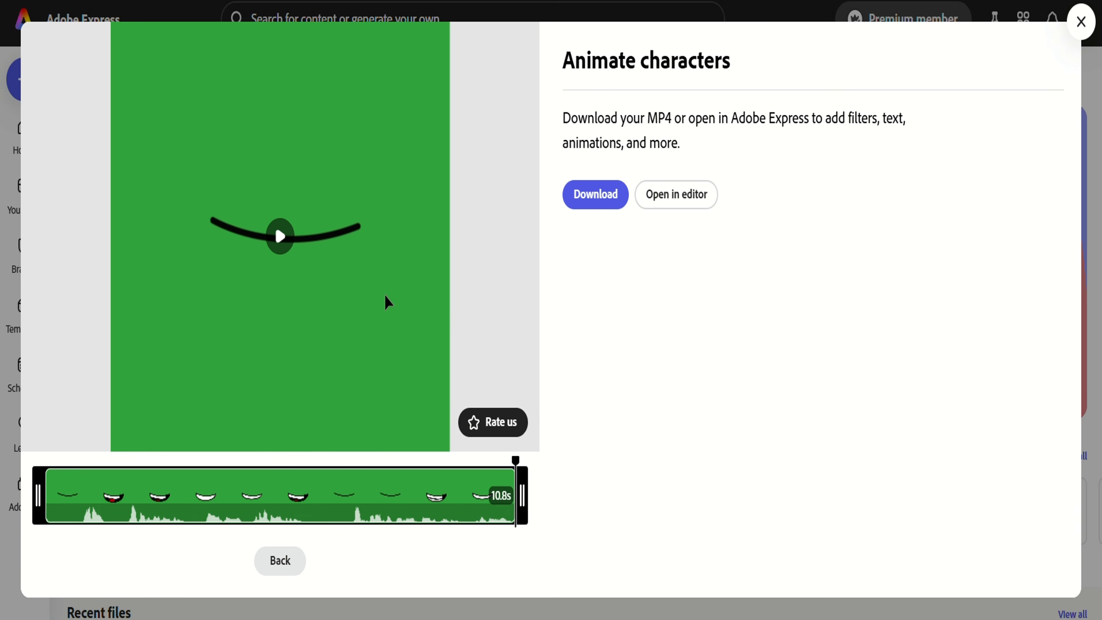
click(609, 192)
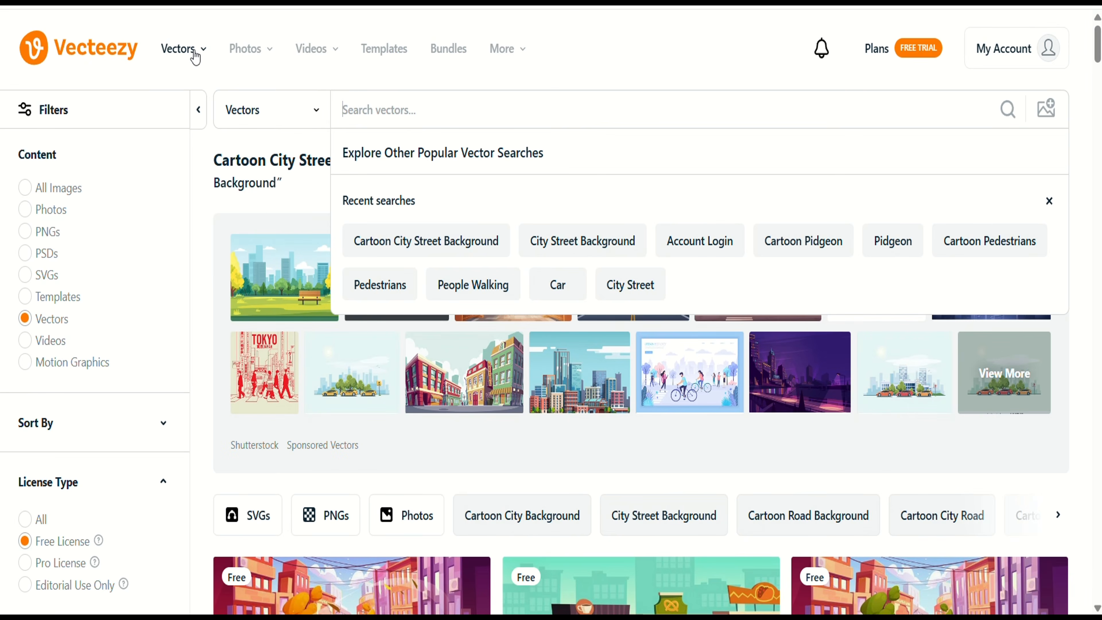
Search Vecteezy vectors for 'city street cartoon background', limited to Free License results
click(195, 58)
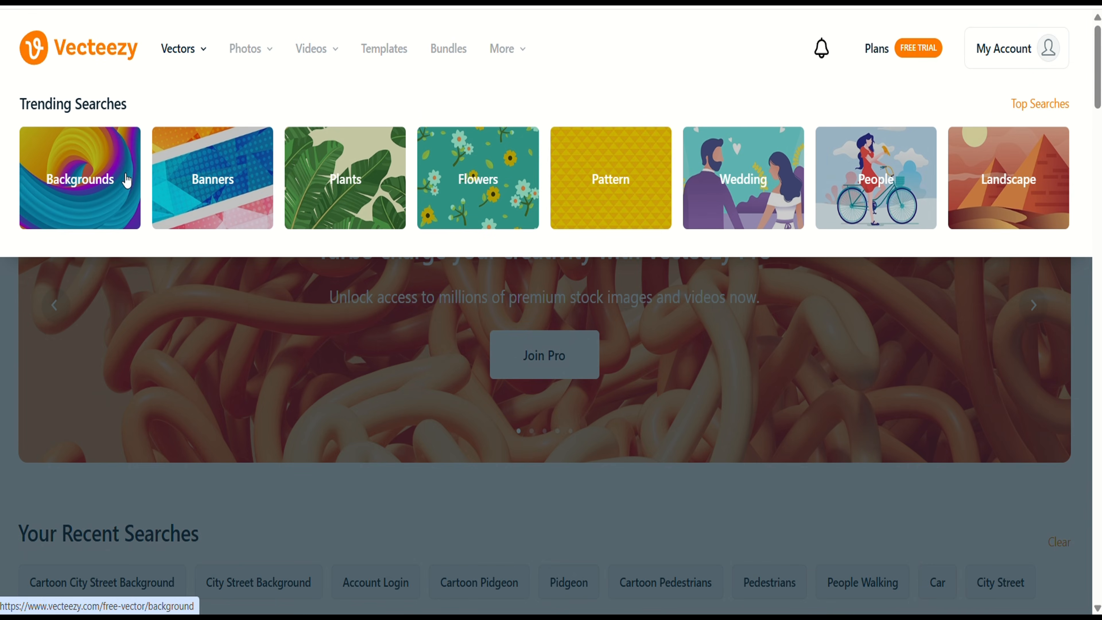
click(127, 180)
drag(405, 108, 320, 109)
text(c)
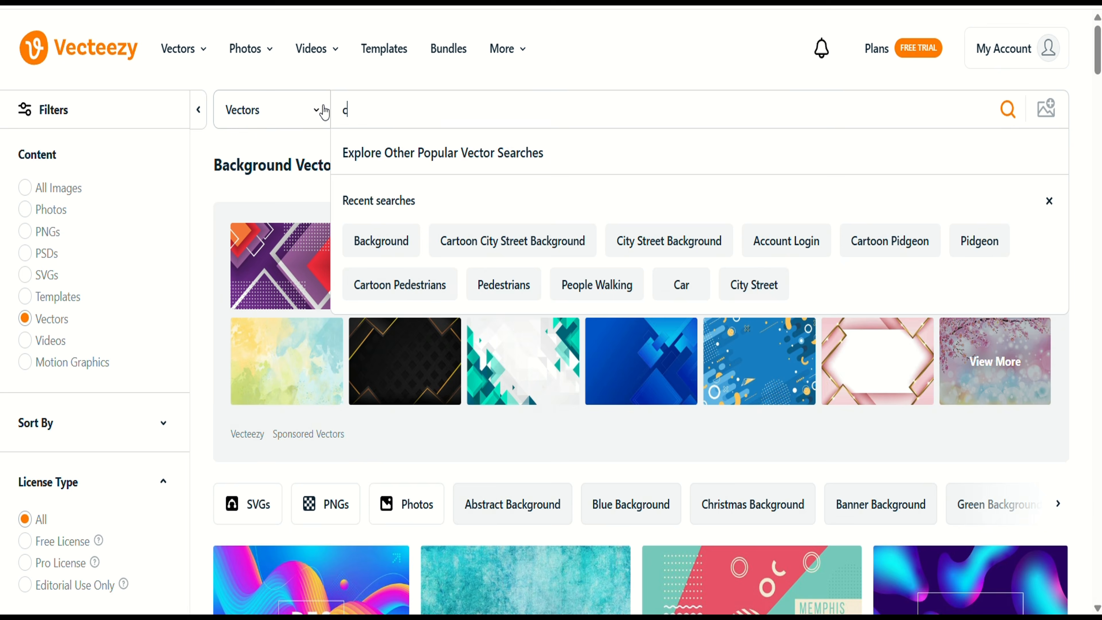
text(ity street)
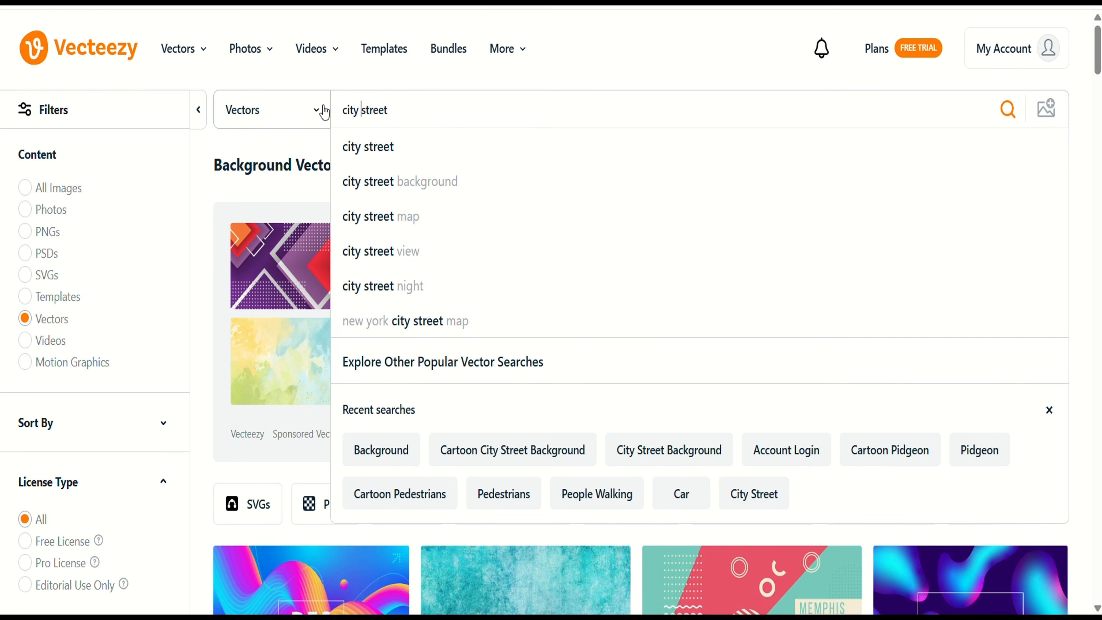
text(cartoon)
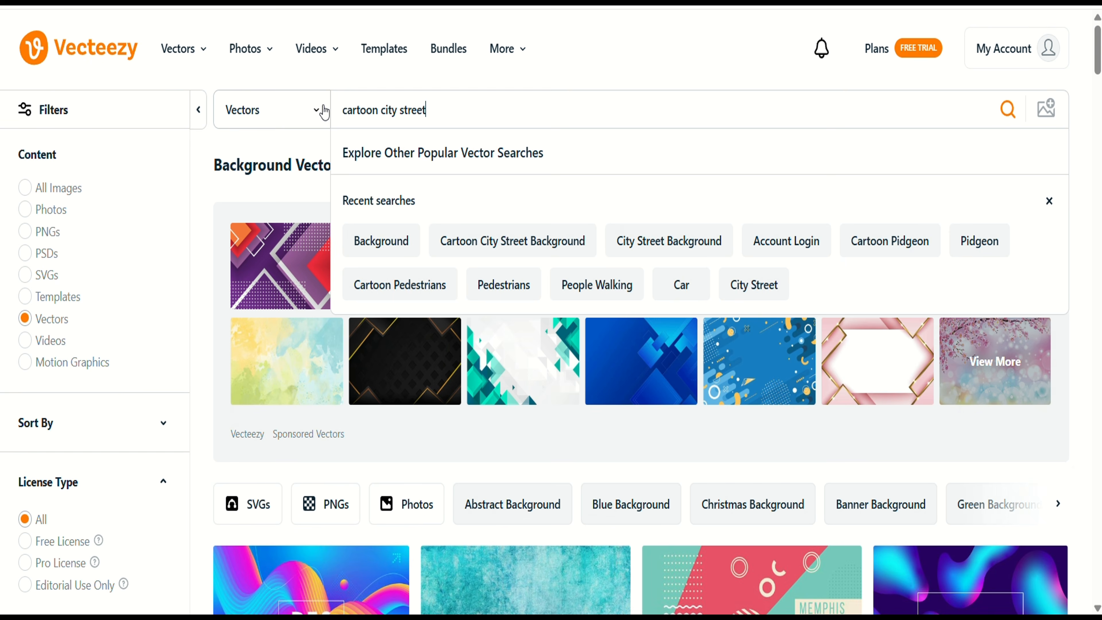
text(background)
click(1006, 114)
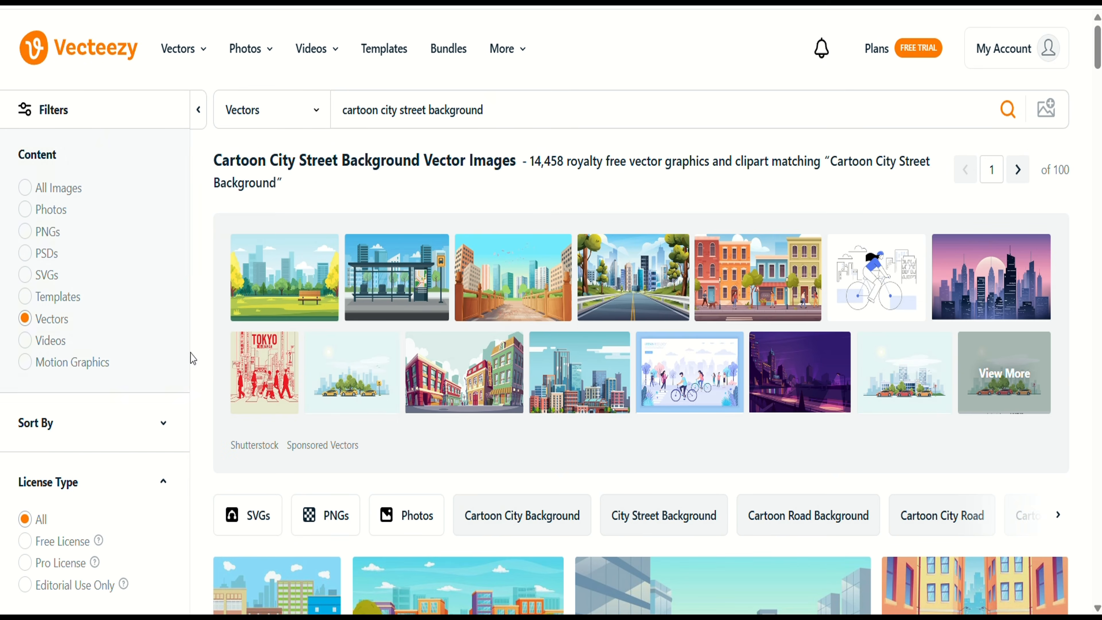
click(37, 543)
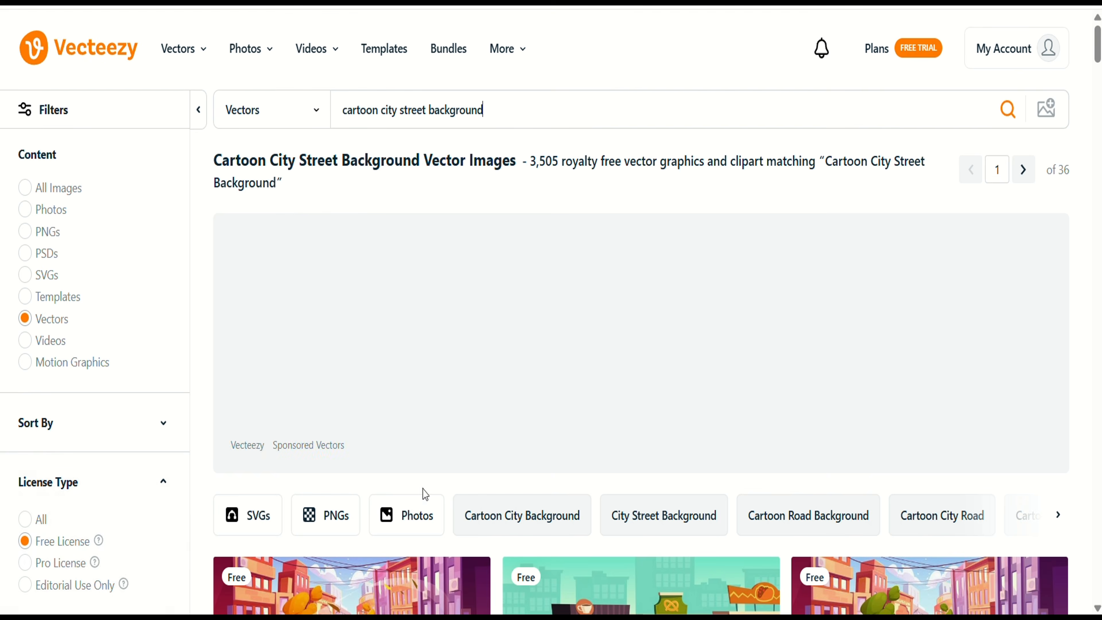
scroll(423, 491, down, 5)
scroll(640, 476, down, 2)
scroll(640, 476, down, 10)
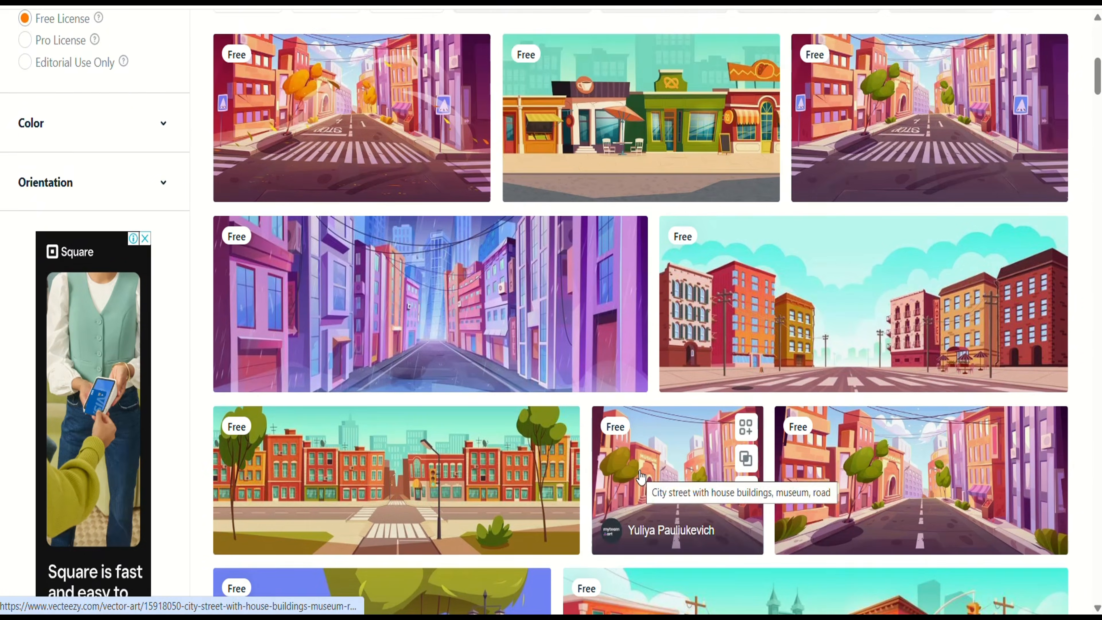
scroll(640, 477, down, 12)
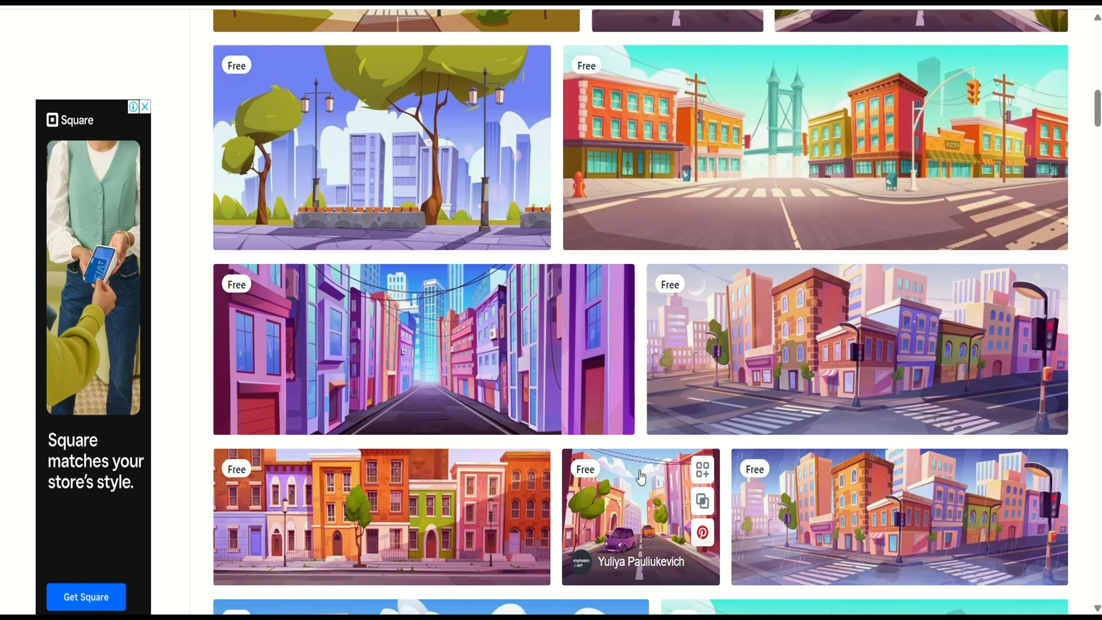
scroll(640, 476, down, 7)
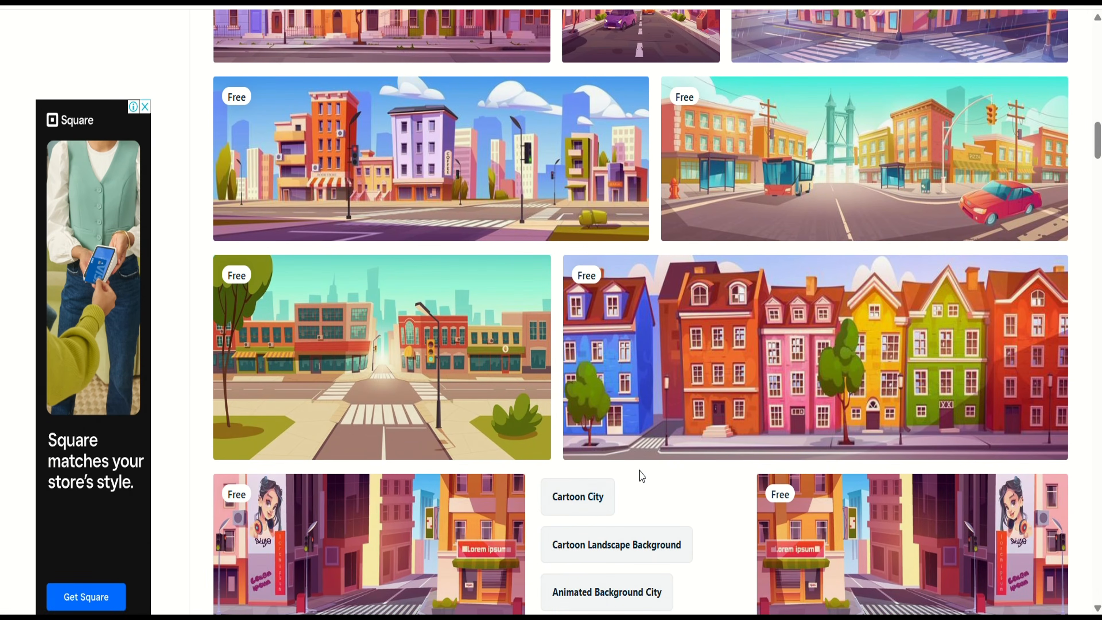
scroll(641, 477, down, 9)
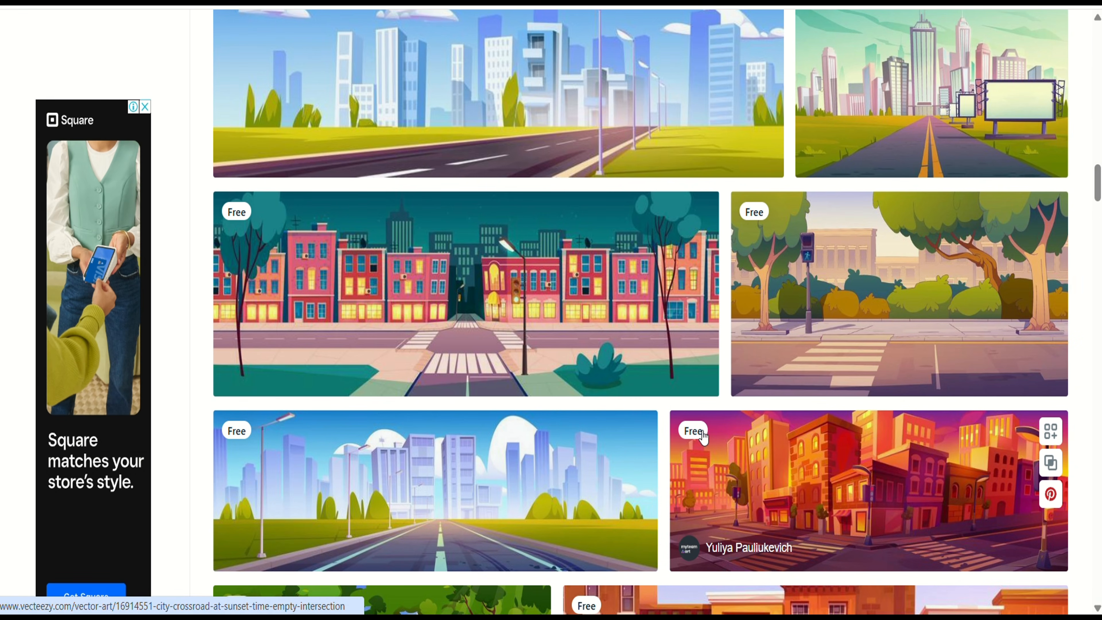
Download the free tree-lined street-crossing image and copy its attribution text
click(918, 331)
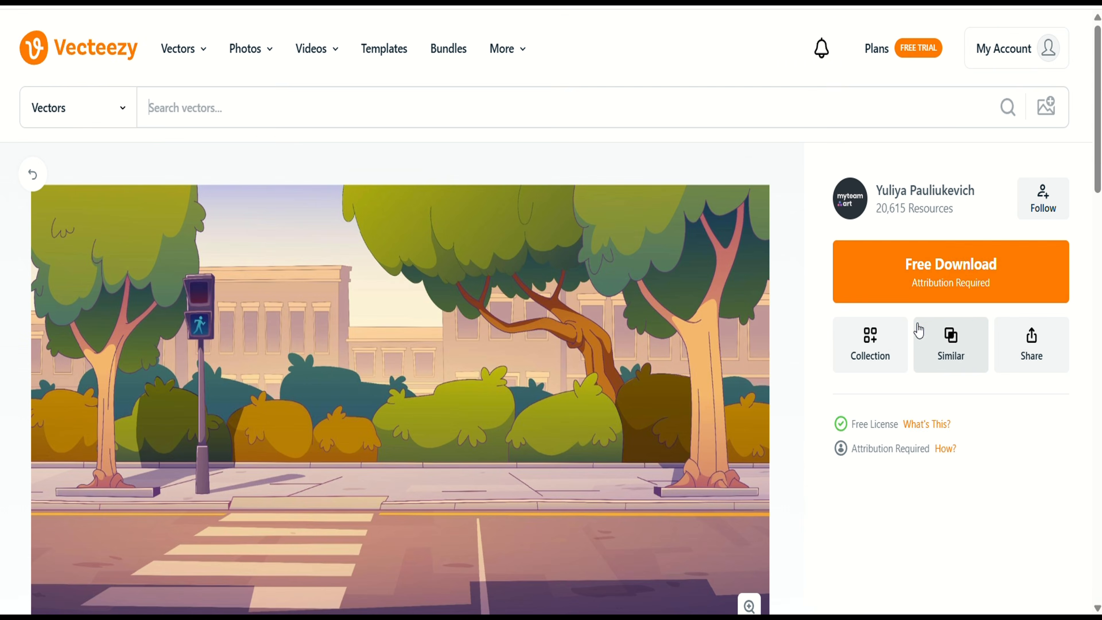
click(924, 282)
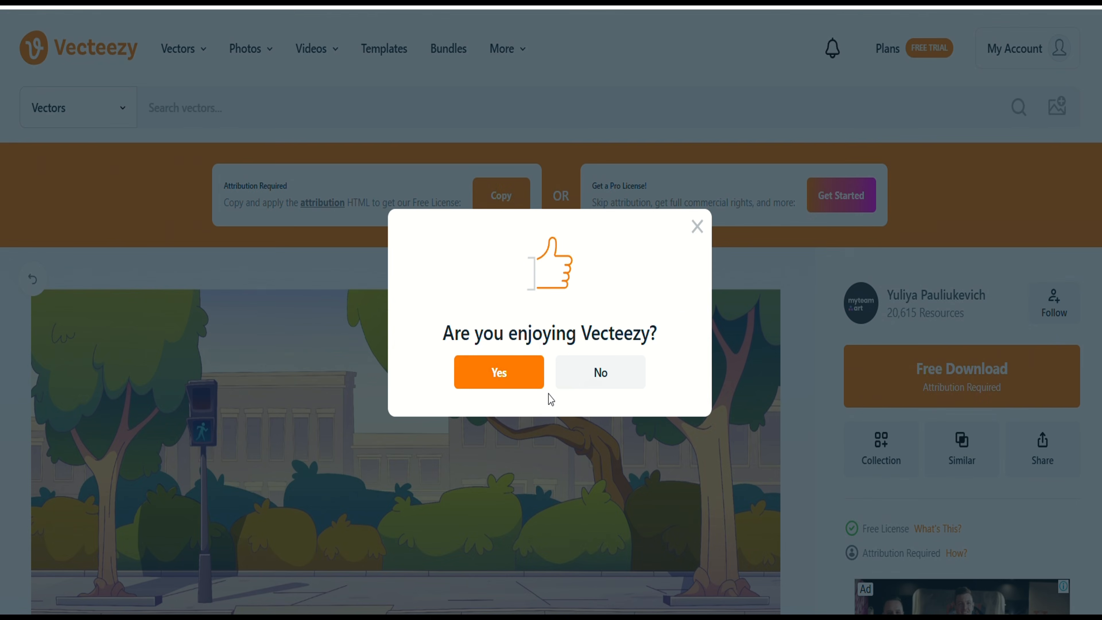
click(697, 226)
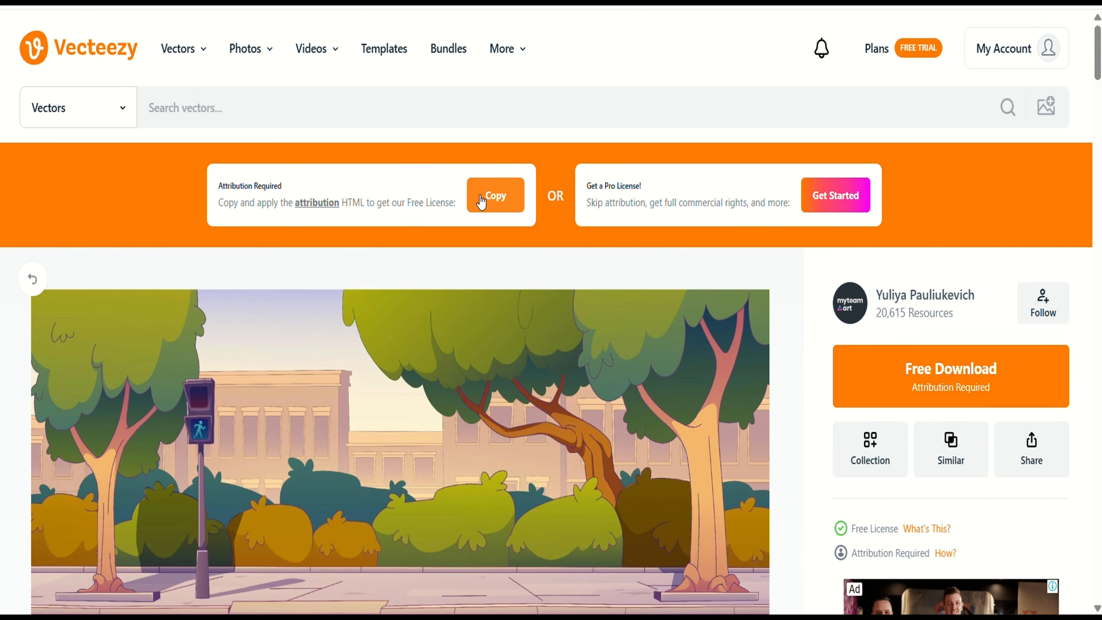
click(495, 197)
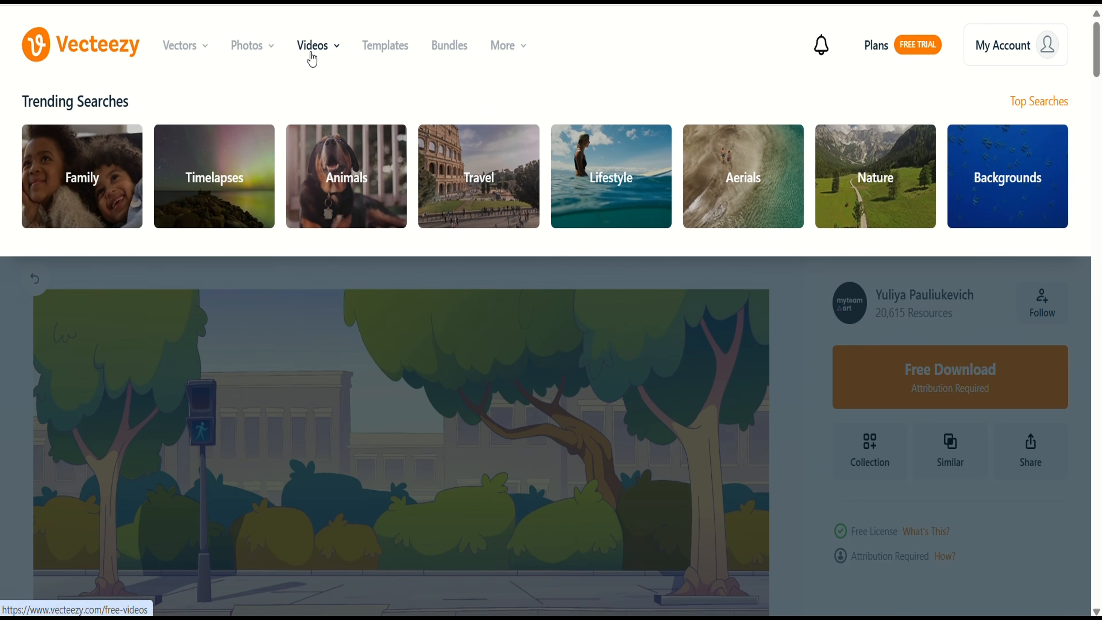
click(311, 56)
Search Vecteezy for 'cartoon pedestrians walking' and filter results to the Free license type
mouse_move(311, 58)
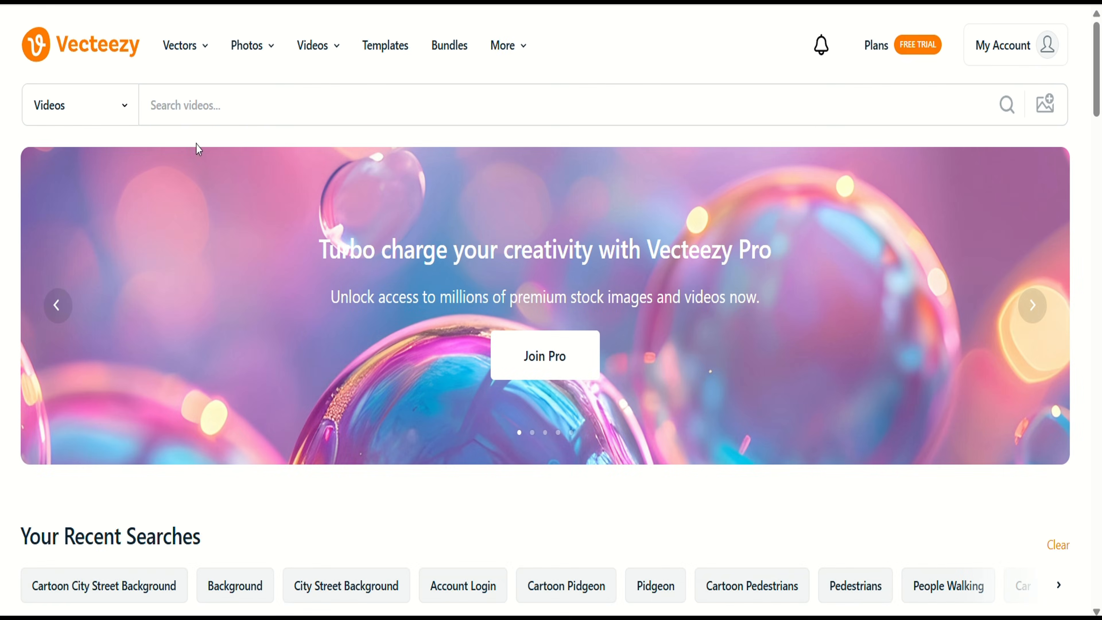
click(195, 110)
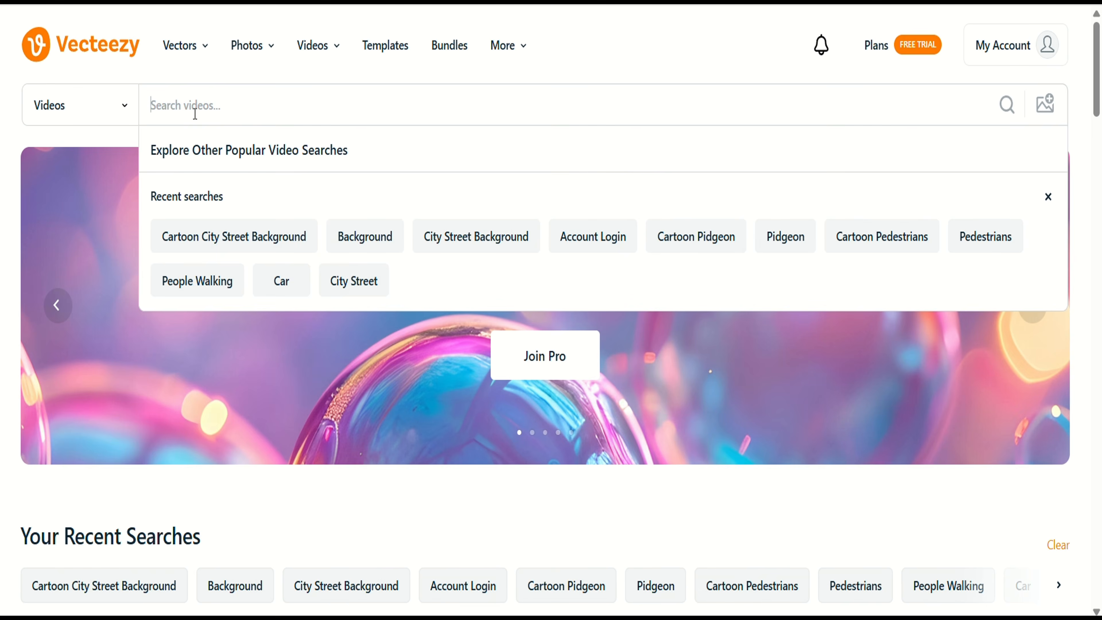
text(pedestrians)
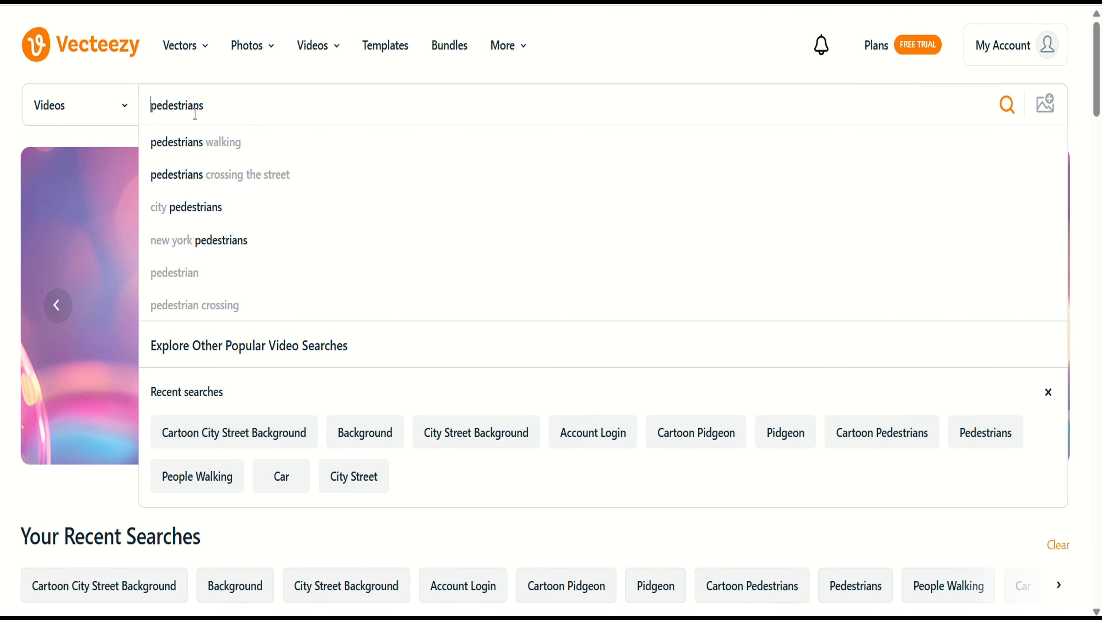
text(cartoon)
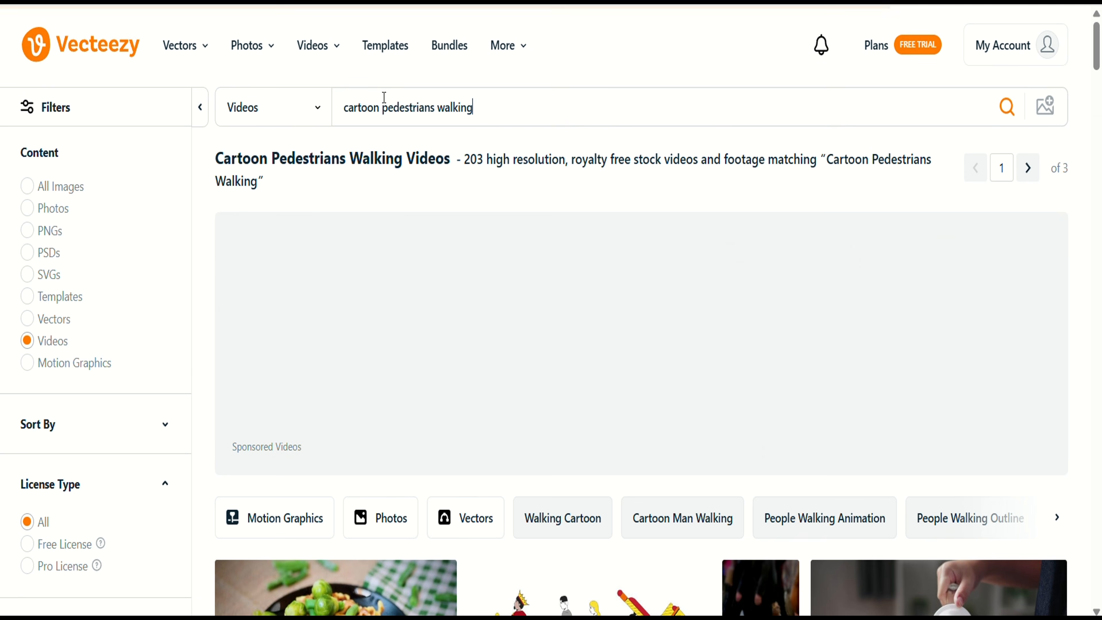
scroll(477, 208, down, 2)
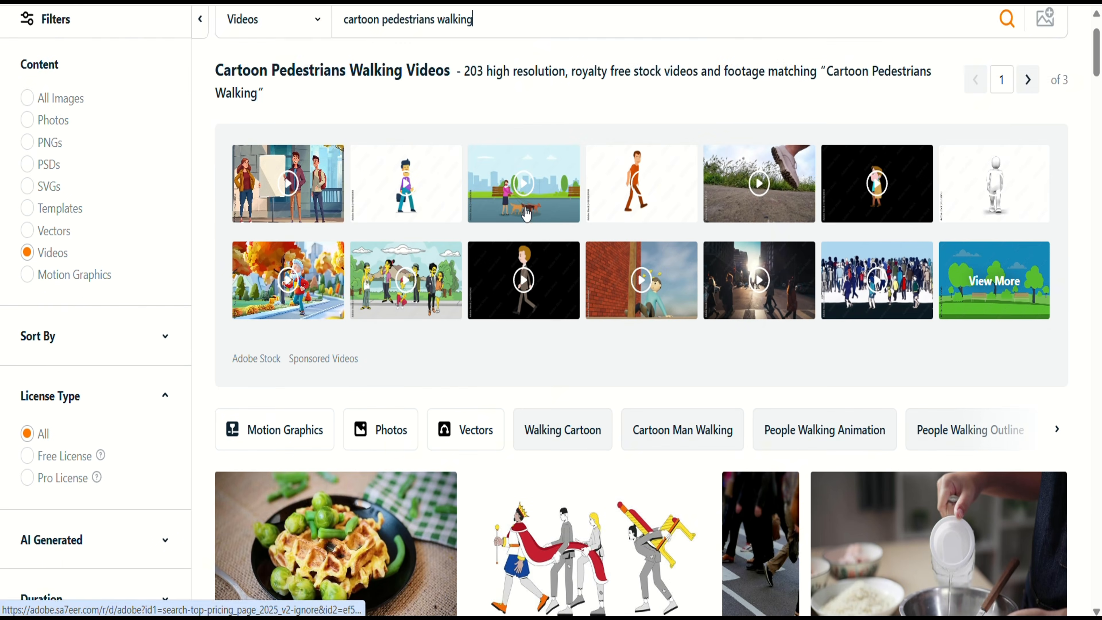
scroll(527, 215, down, 6)
click(27, 192)
mouse_move(102, 216)
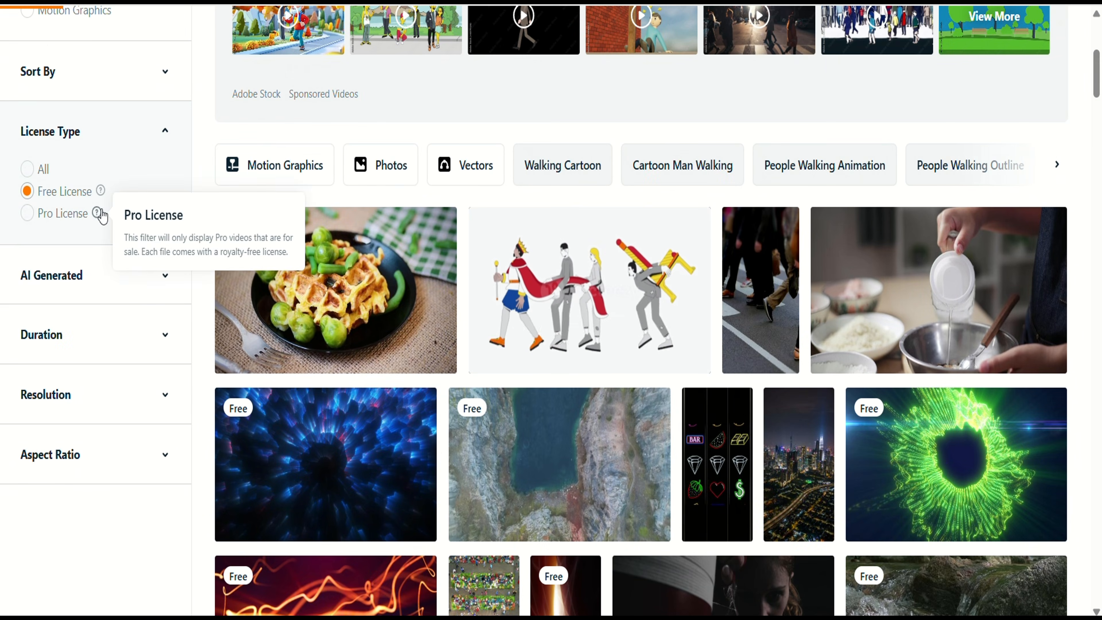
scroll(594, 387, down, 12)
mouse_move(595, 386)
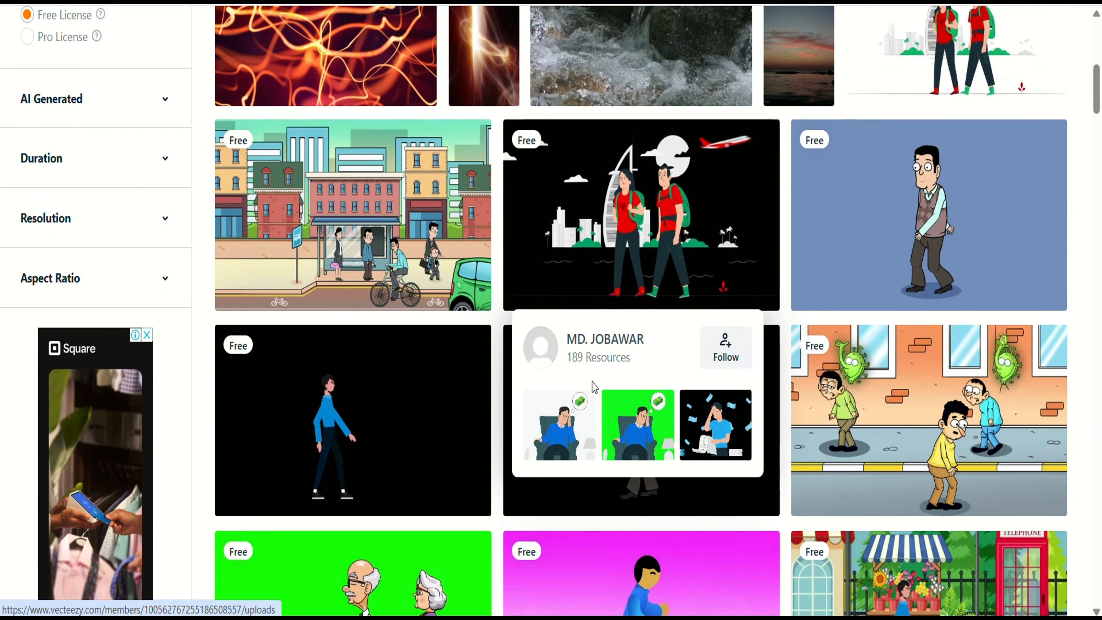
scroll(959, 289, down, 4)
Download the free Middle Aged Man Going on the Road video and copy its attribution
mouse_move(959, 289)
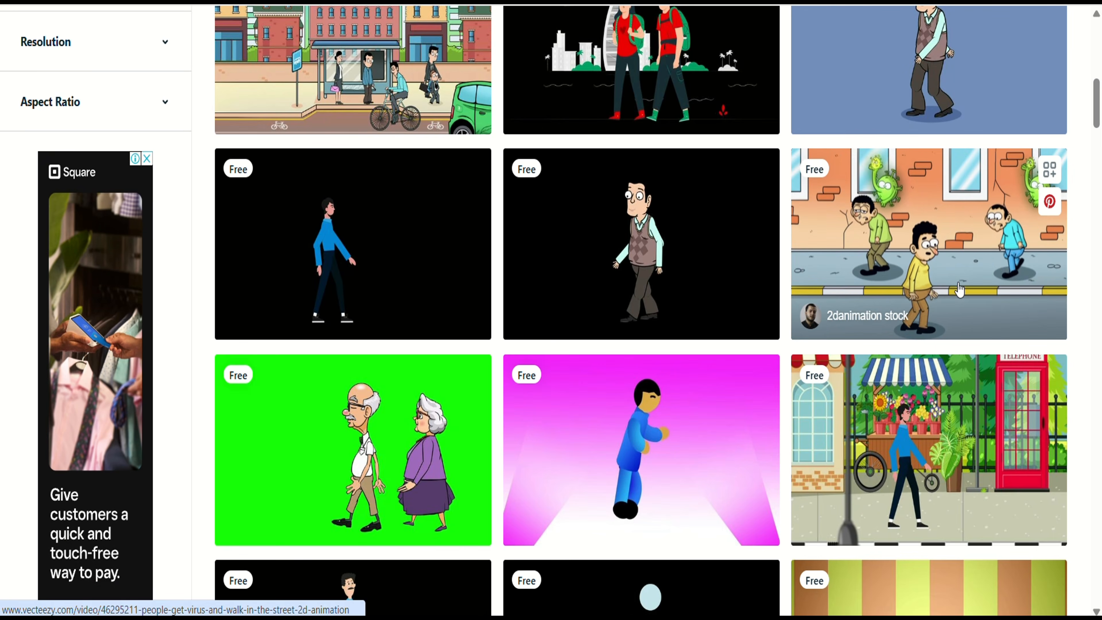
mouse_move(666, 270)
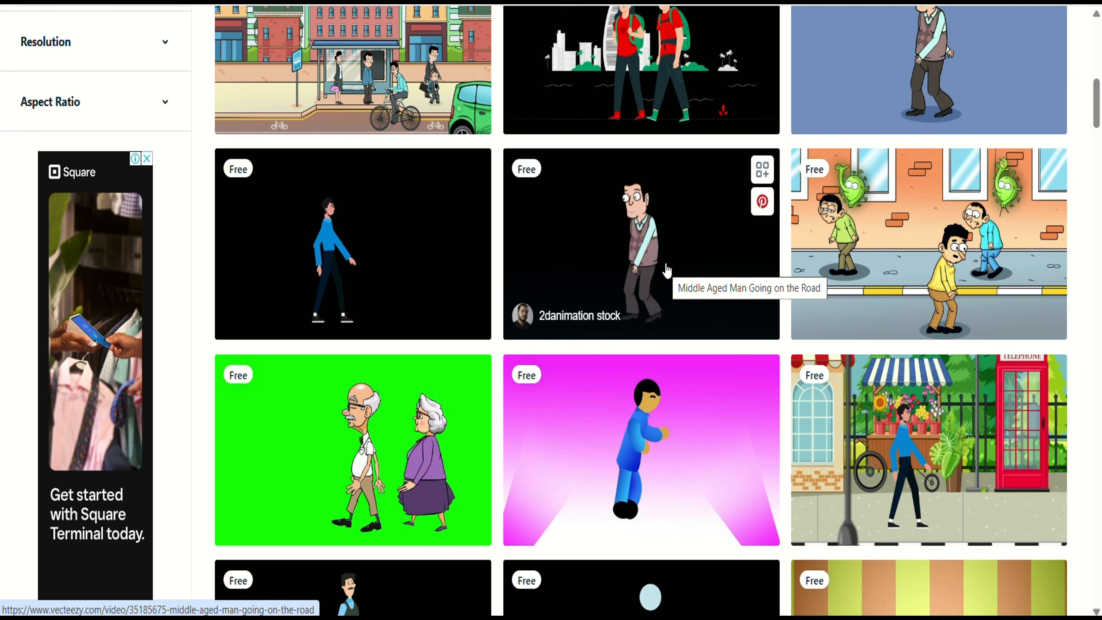
click(682, 232)
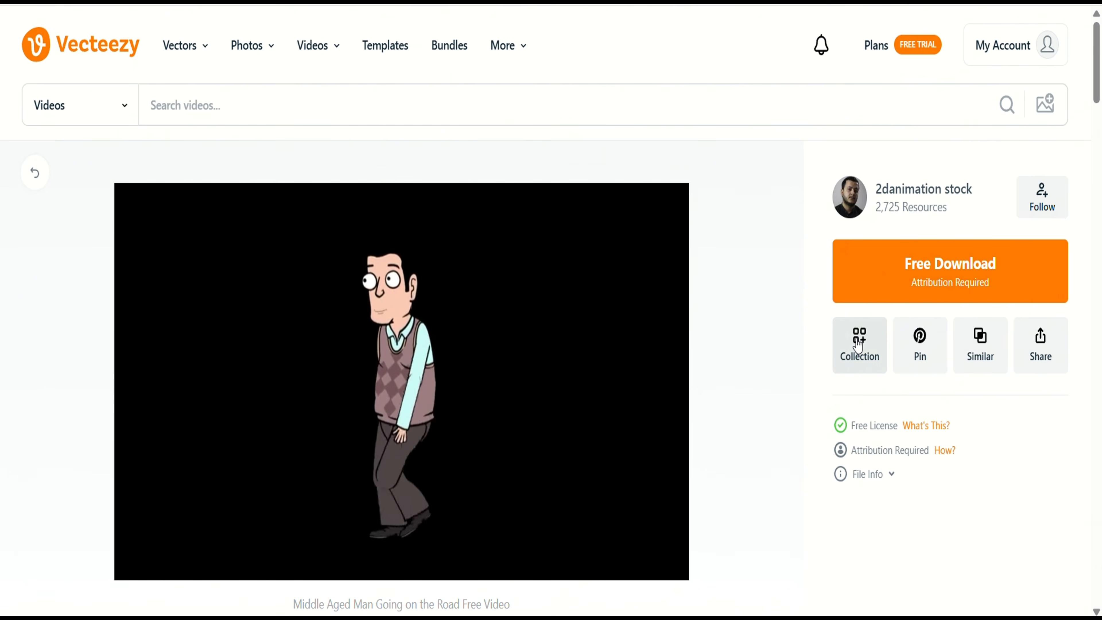
click(933, 267)
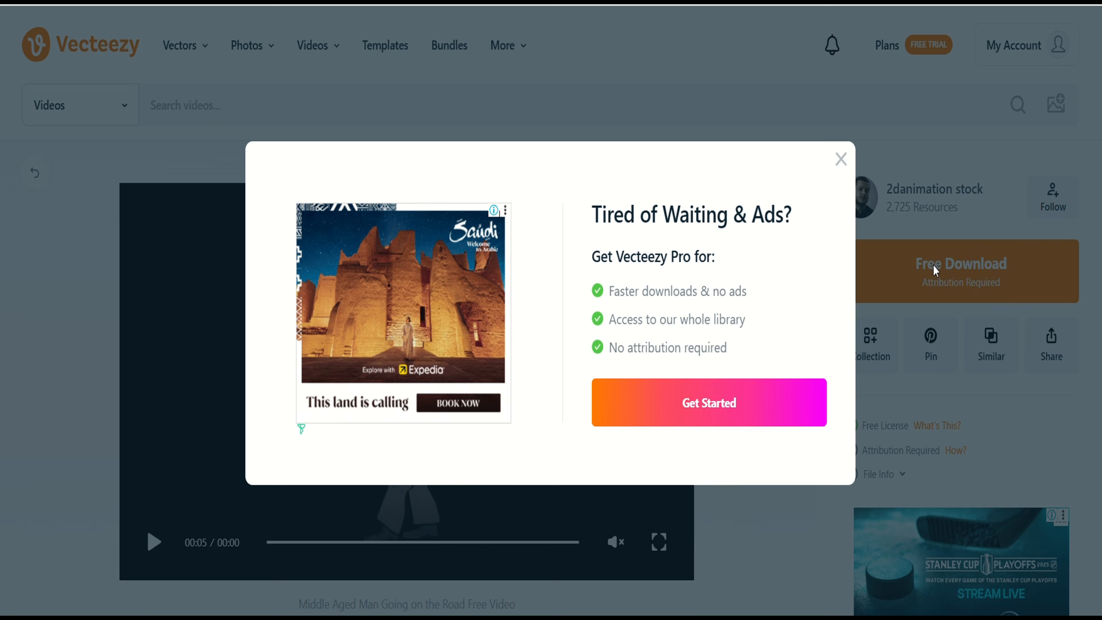
click(839, 159)
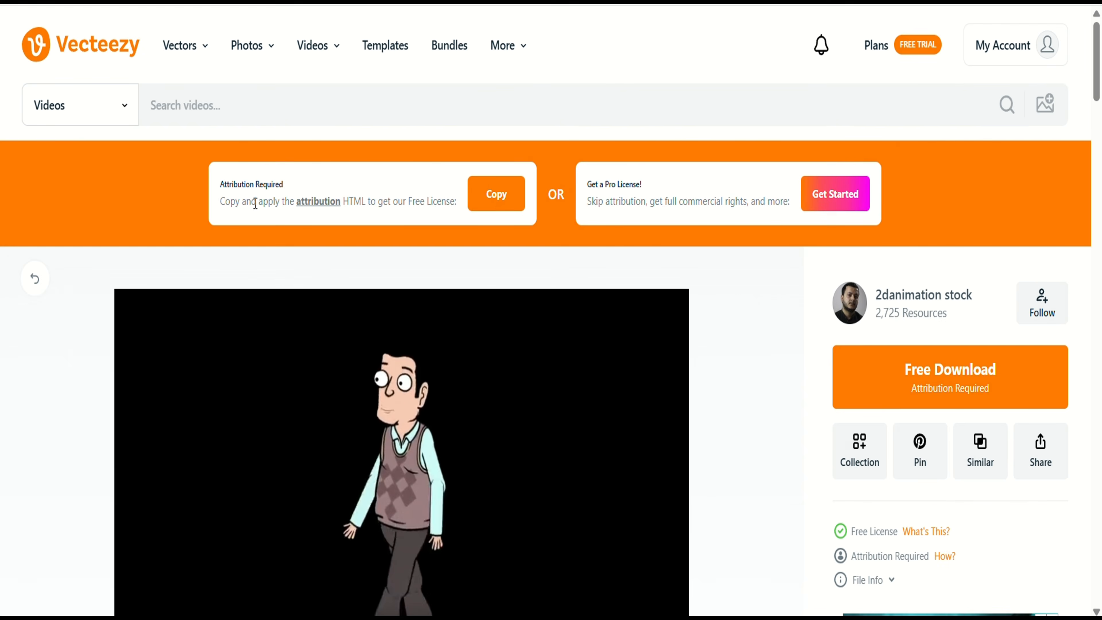
click(510, 198)
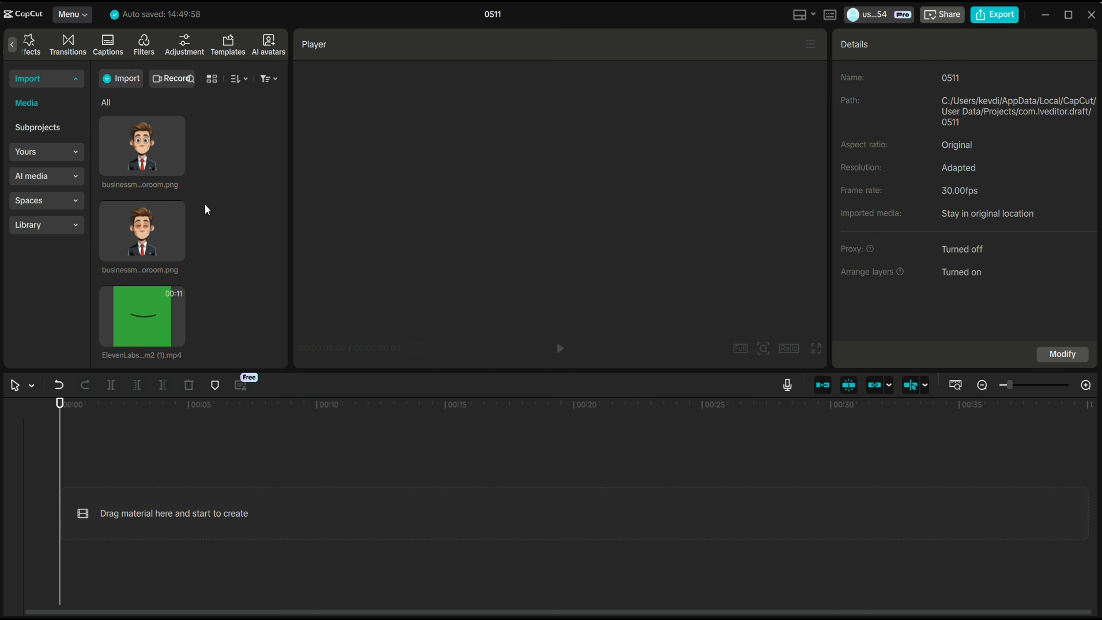
Place the vecteezy city street image on the timeline with the businessman PNG on a track above
scroll(205, 209, down, 2)
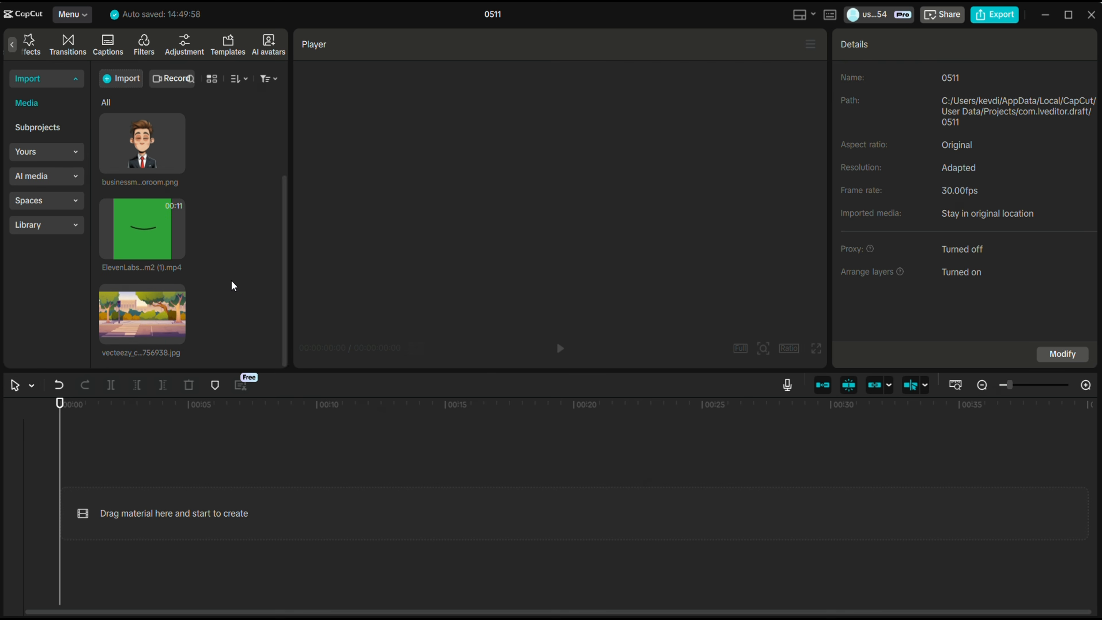
drag(172, 332, 149, 501)
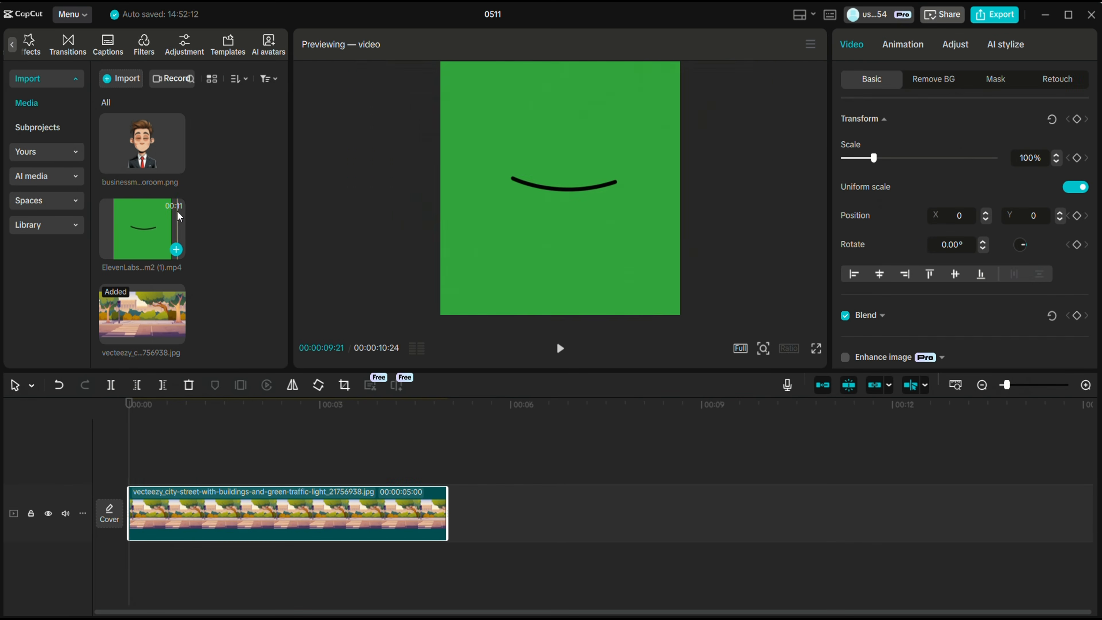
scroll(165, 196, up, 2)
drag(145, 125, 134, 461)
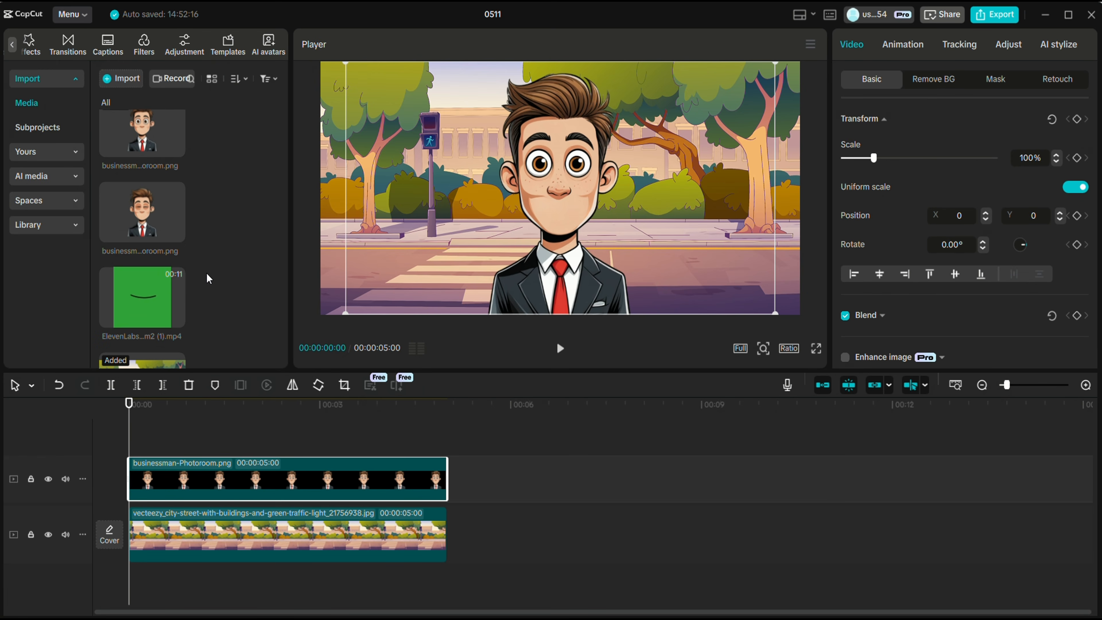
drag(148, 217, 443, 473)
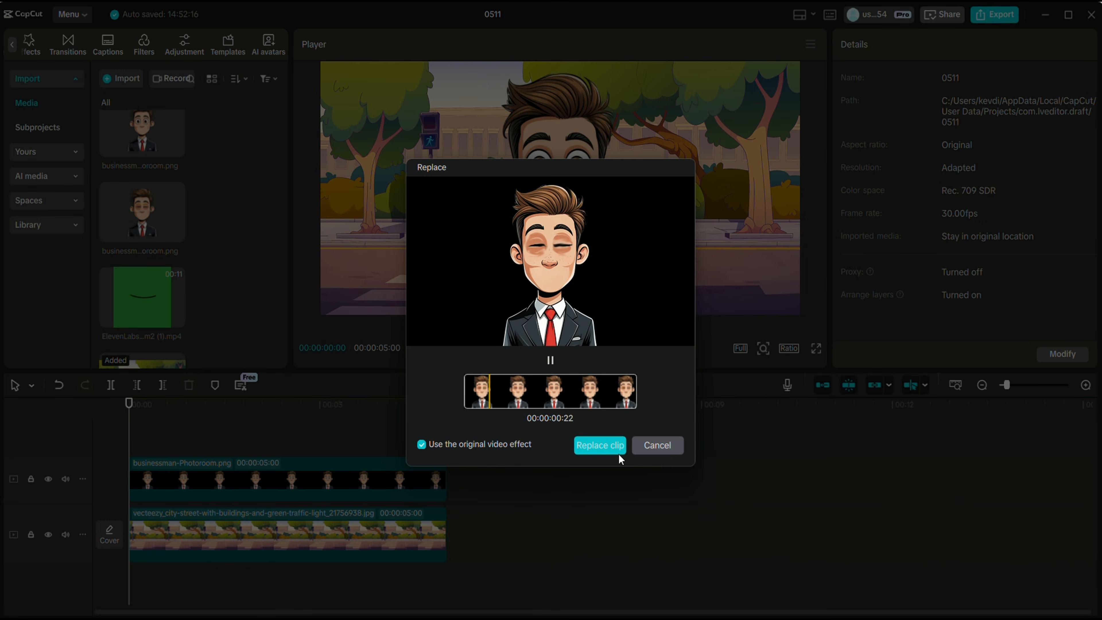
Add a brief blink clip after the businessman, then a second businessman clip of about 1.2 seconds
click(663, 447)
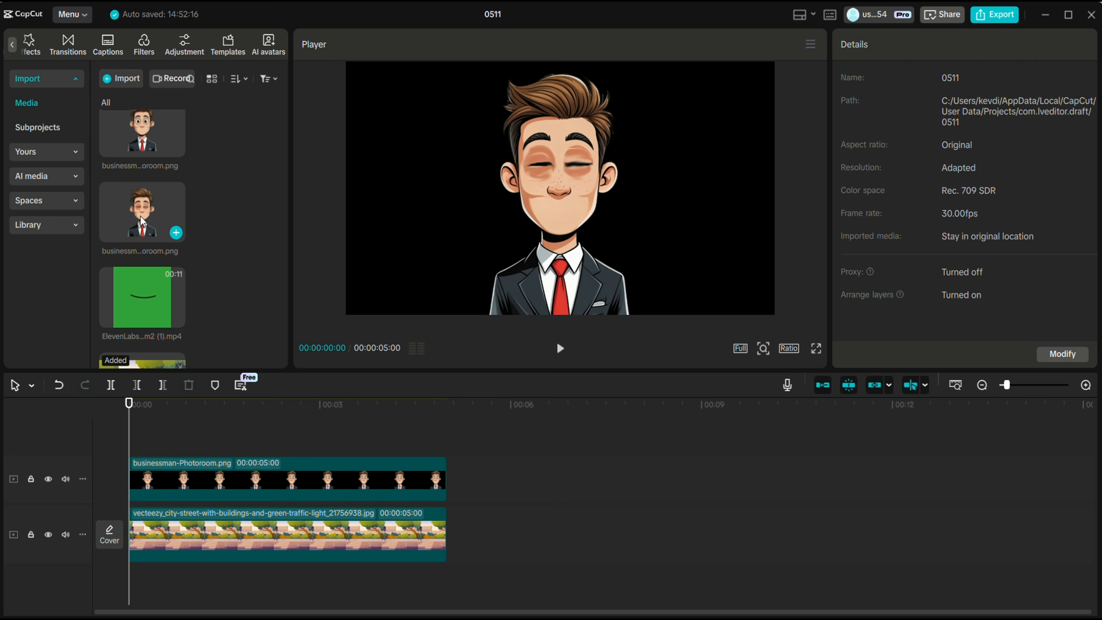
click(175, 233)
drag(363, 548, 682, 499)
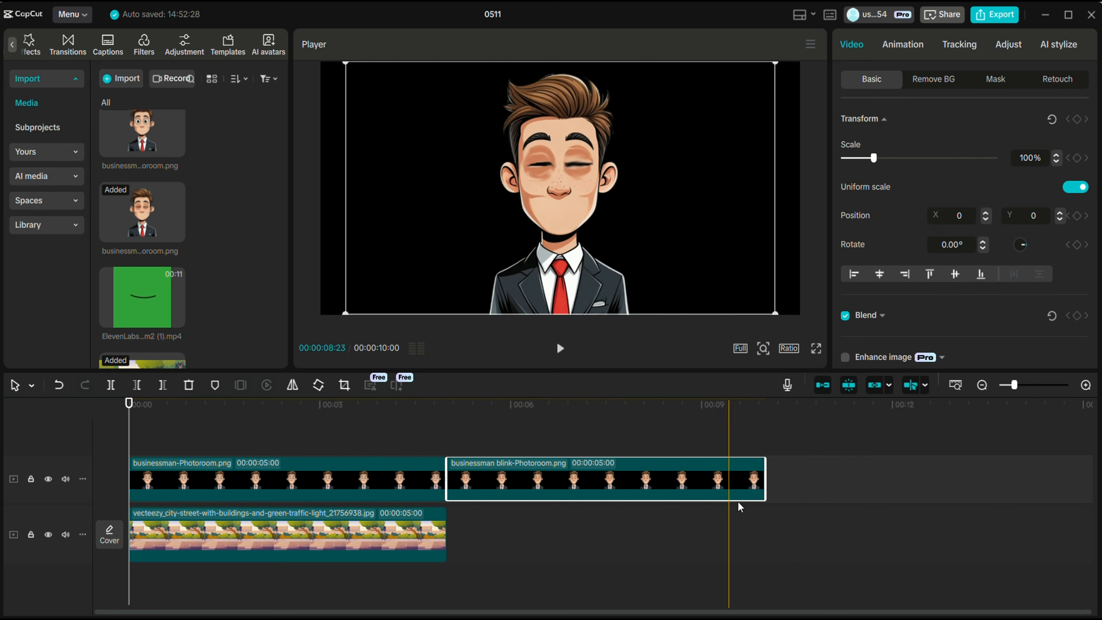
drag(765, 478, 460, 478)
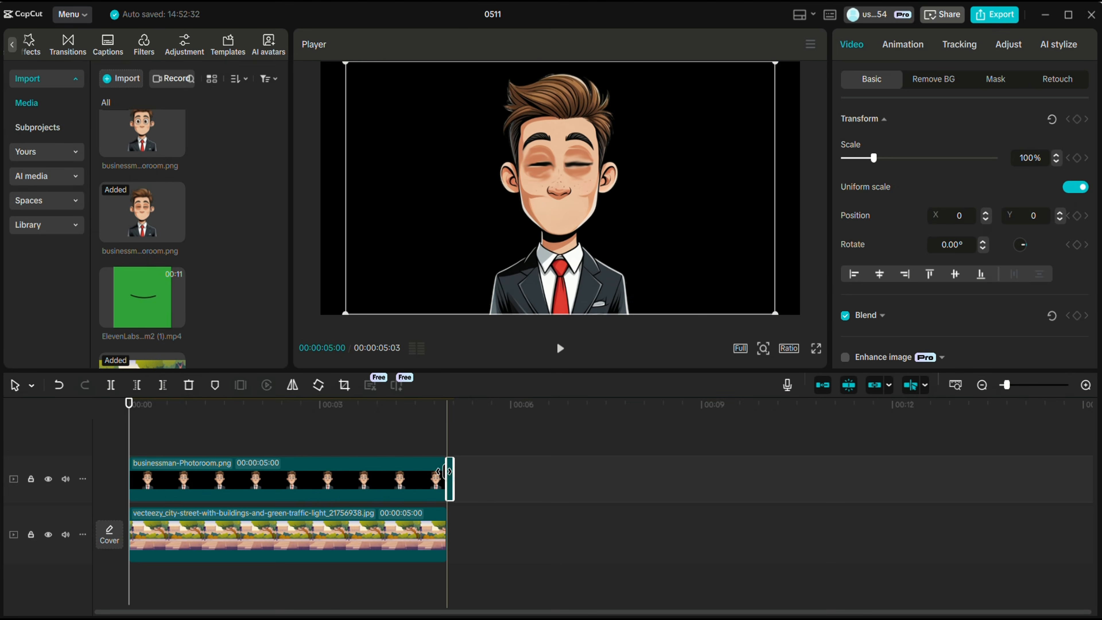
drag(160, 137, 453, 477)
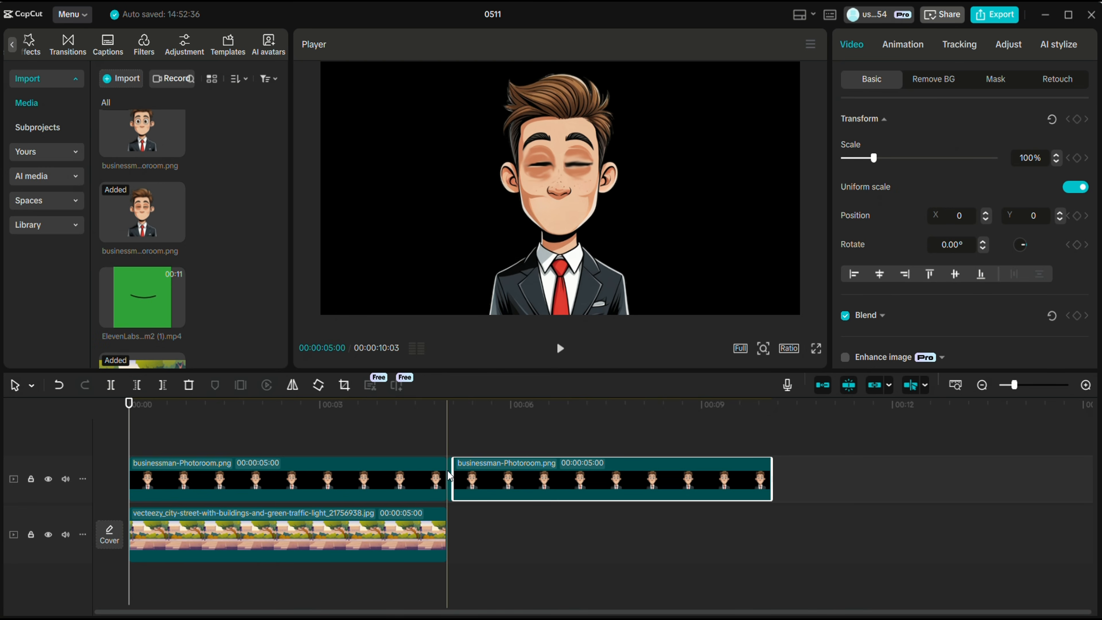
drag(772, 483, 539, 483)
click(433, 445)
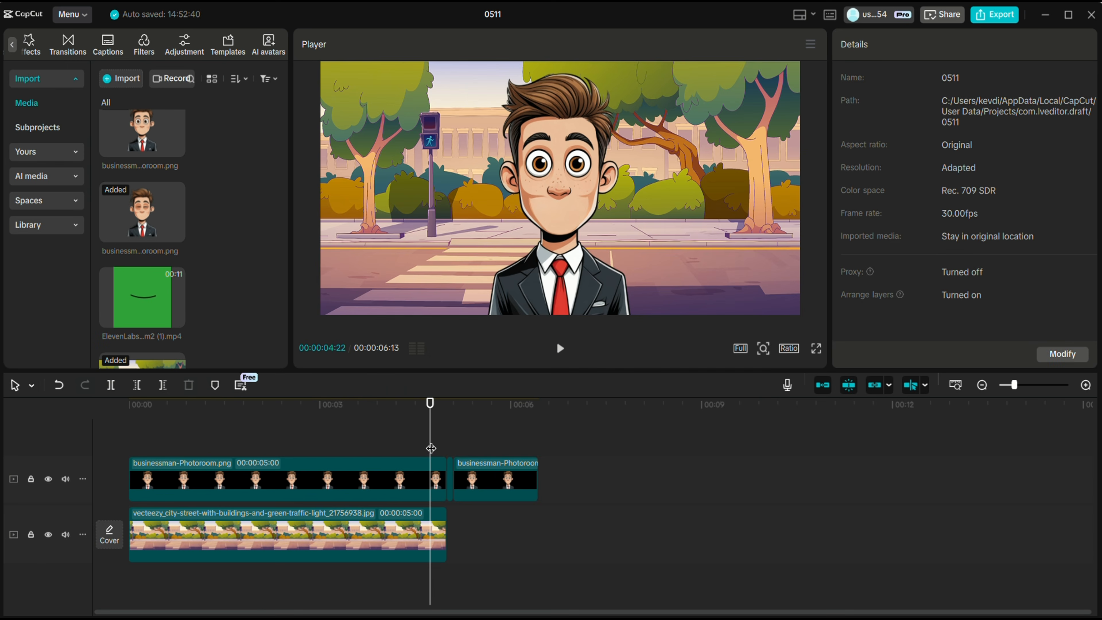
key(space)
key(space)
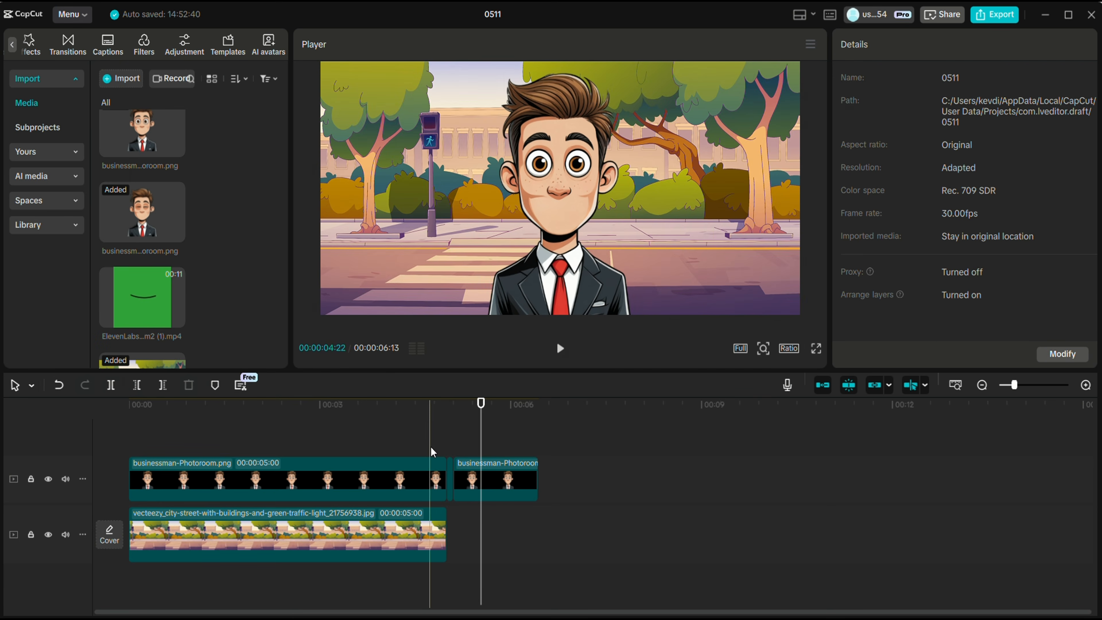
Lengthen the street background to 14:15 and move the blink clip after the next businessman clip
drag(445, 538, 1052, 538)
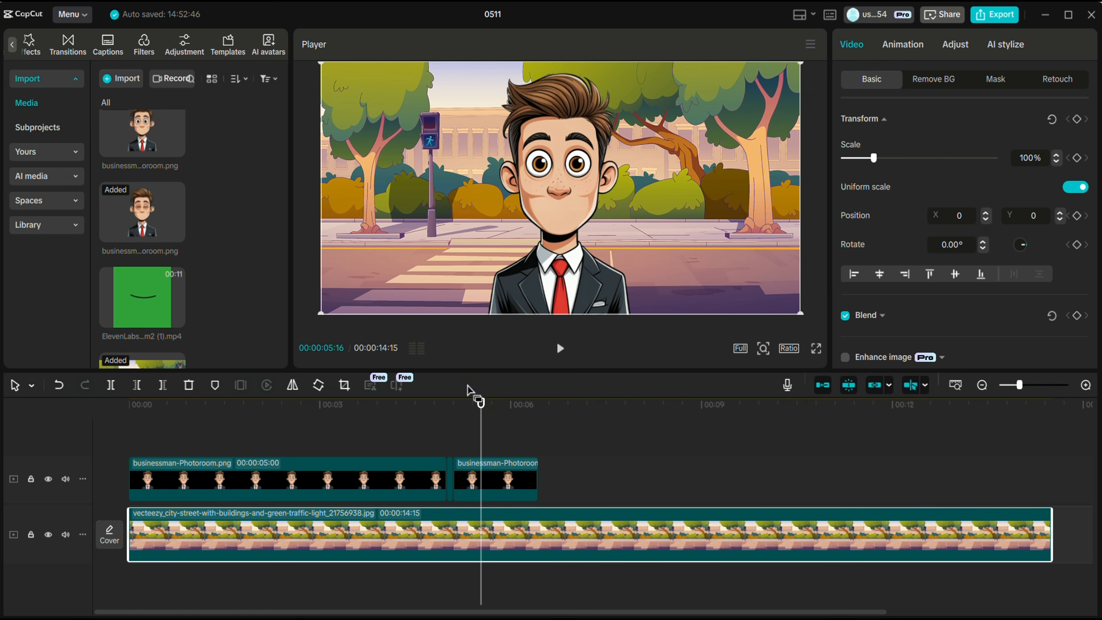
drag(479, 404, 422, 428)
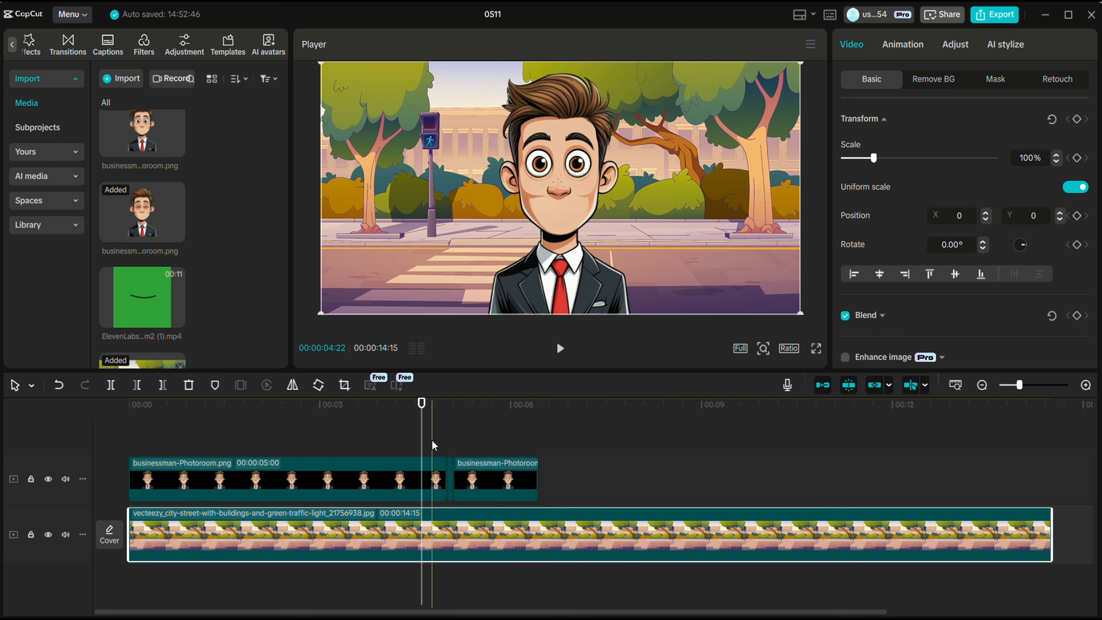
click(450, 472)
drag(450, 472, 589, 442)
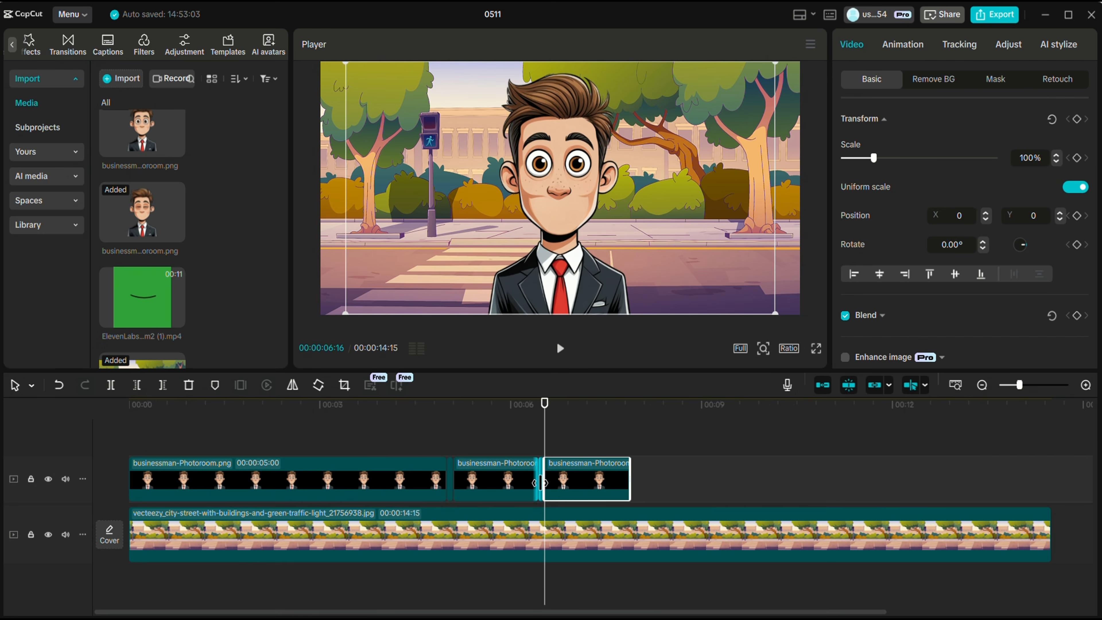
scroll(589, 442, up, 3)
drag(550, 475, 598, 473)
Duplicate the 1:10 businessman clip and add the ElevenLabs mouth video on a new top track
click(529, 471)
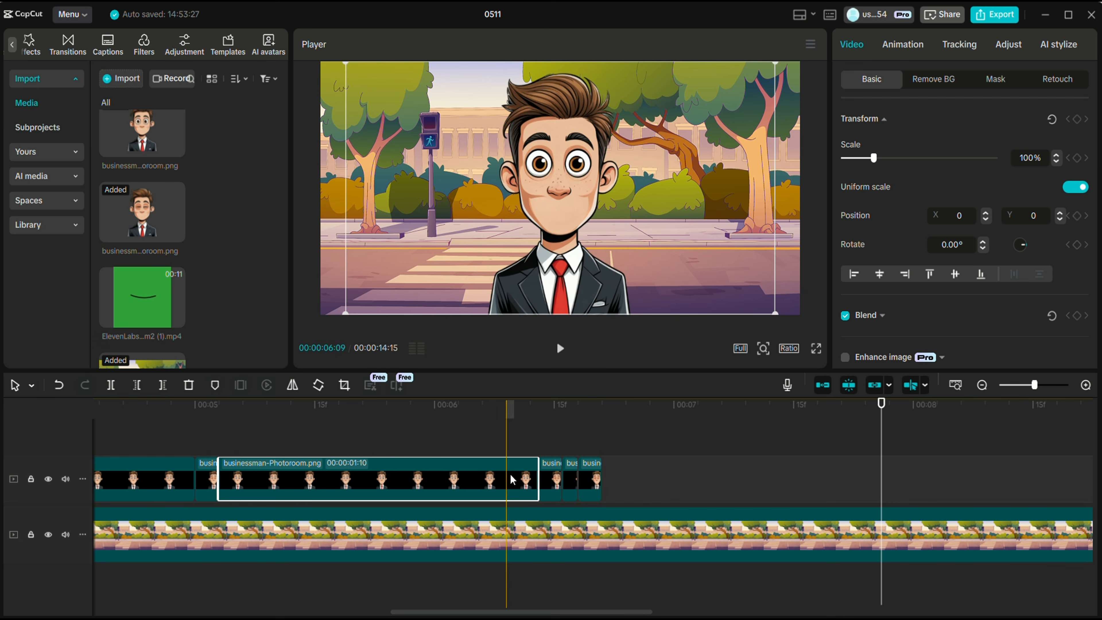
key(ctrl+c)
key(ctrl+v)
key(space)
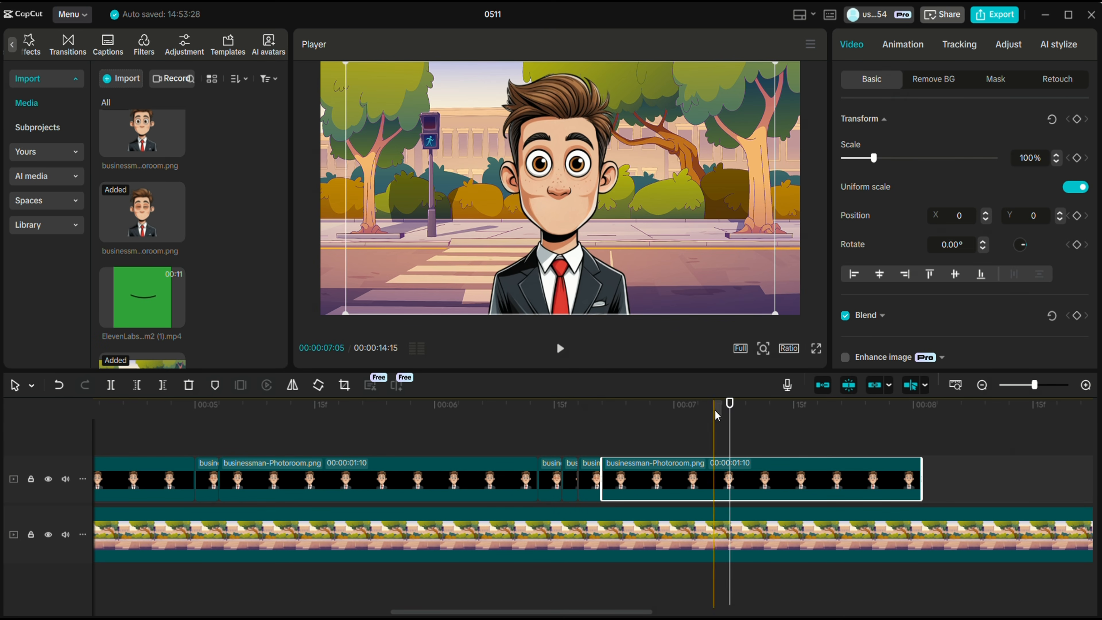
click(143, 297)
drag(142, 297, 103, 492)
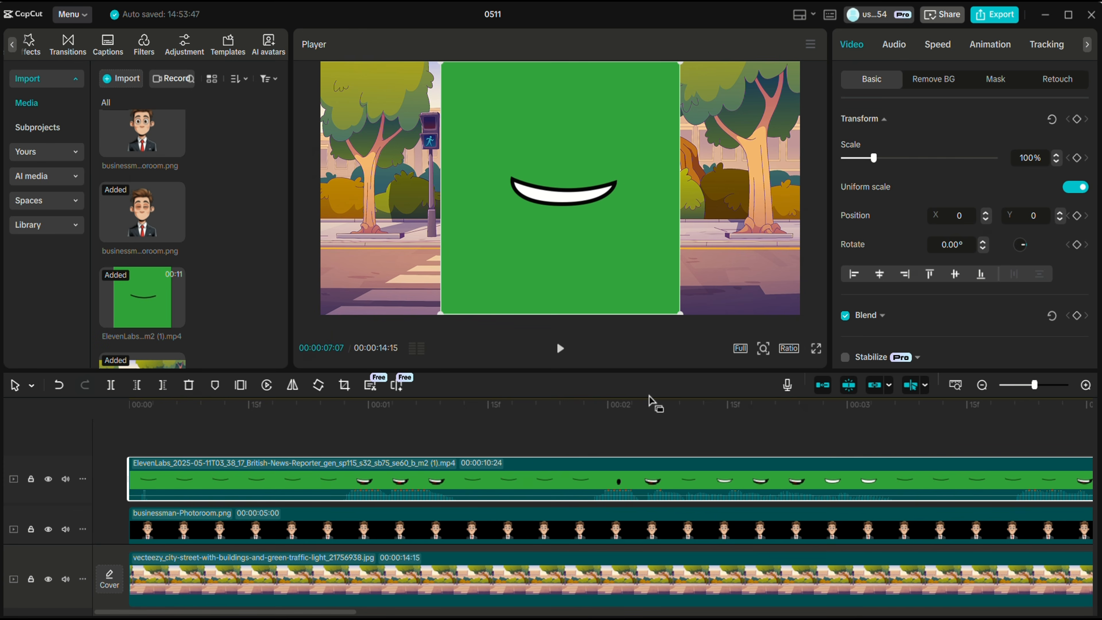
click(937, 80)
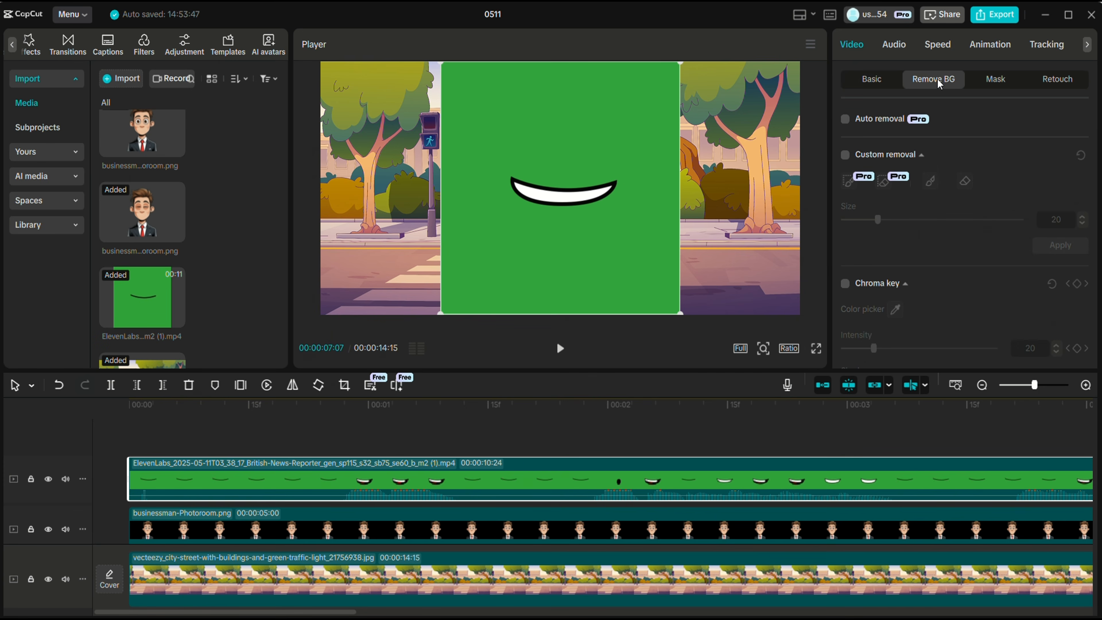
click(845, 284)
click(636, 271)
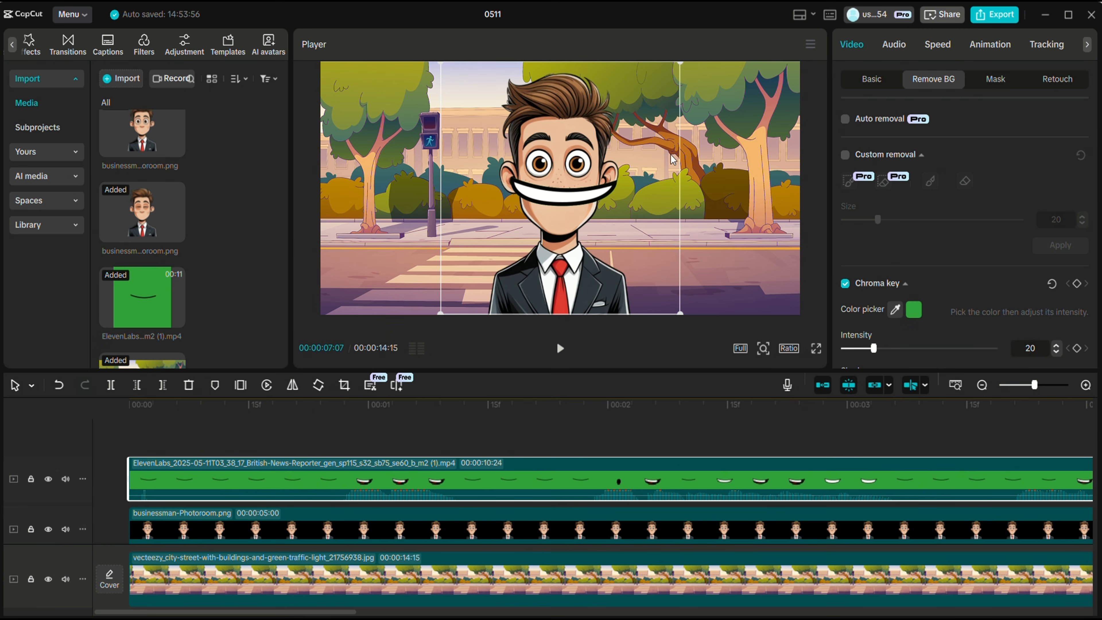
drag(679, 64, 584, 217)
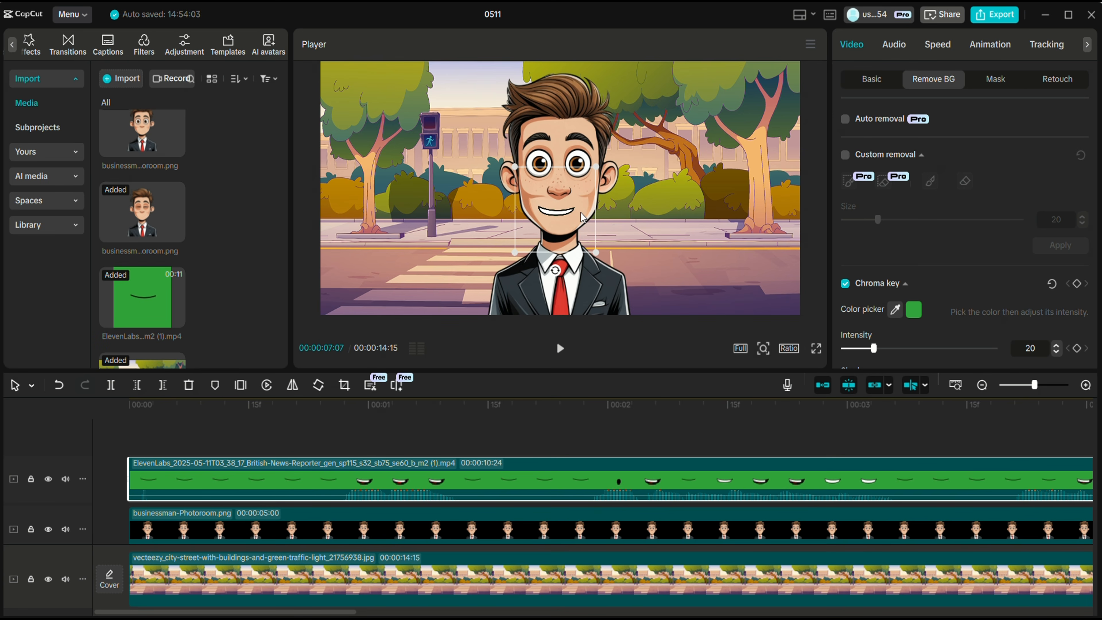
click(289, 501)
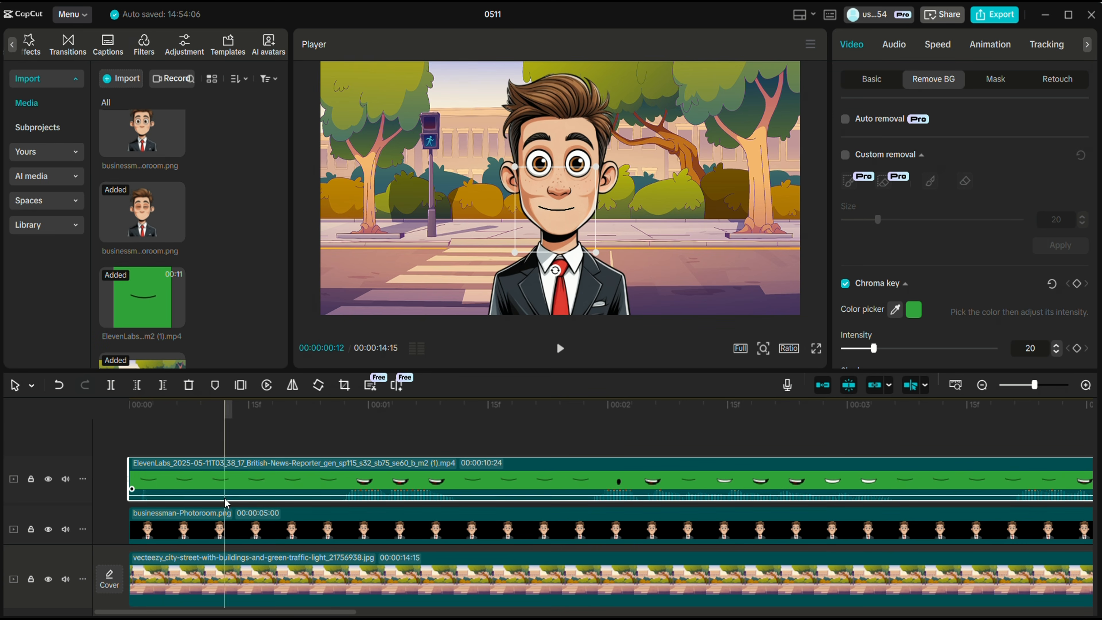
Extend the third businessman clip to the talking clip's end and trim the street background to match
click(982, 385)
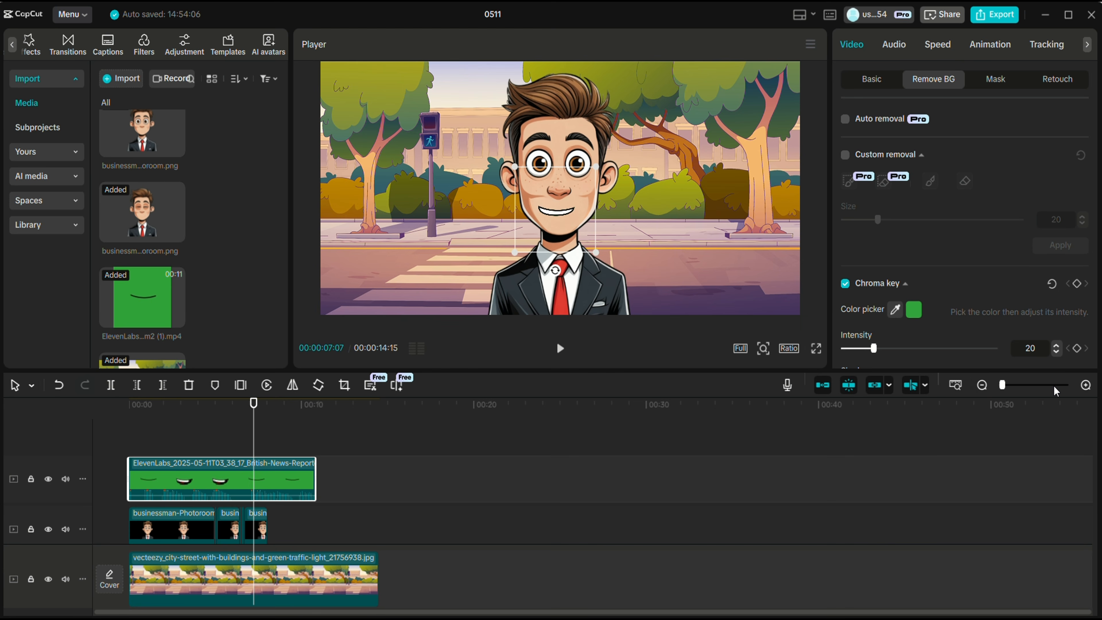
click(1085, 386)
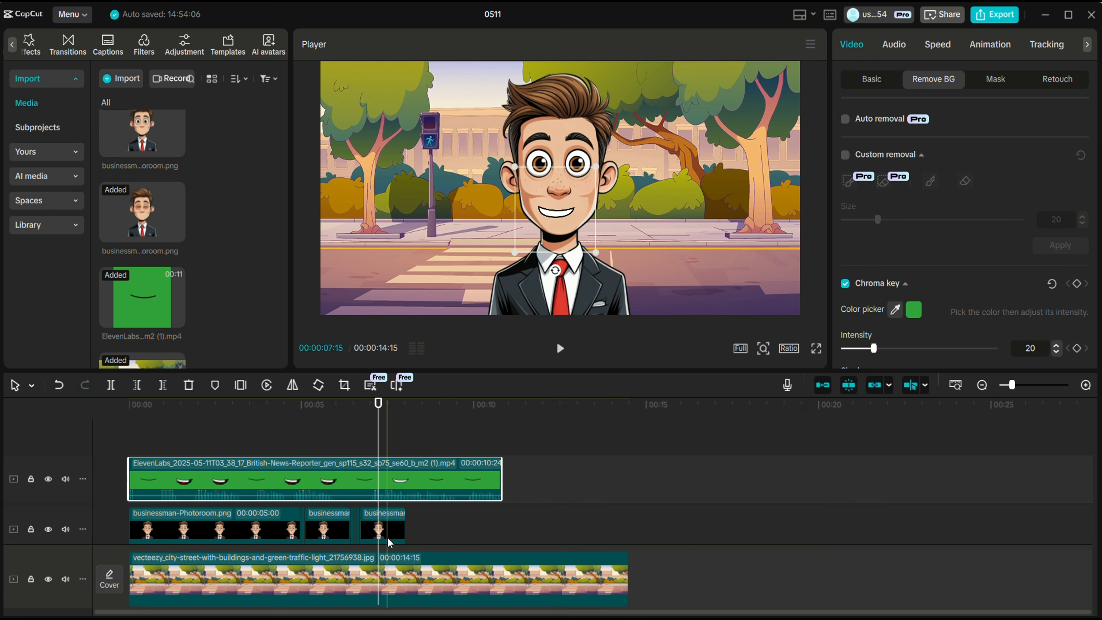
click(396, 540)
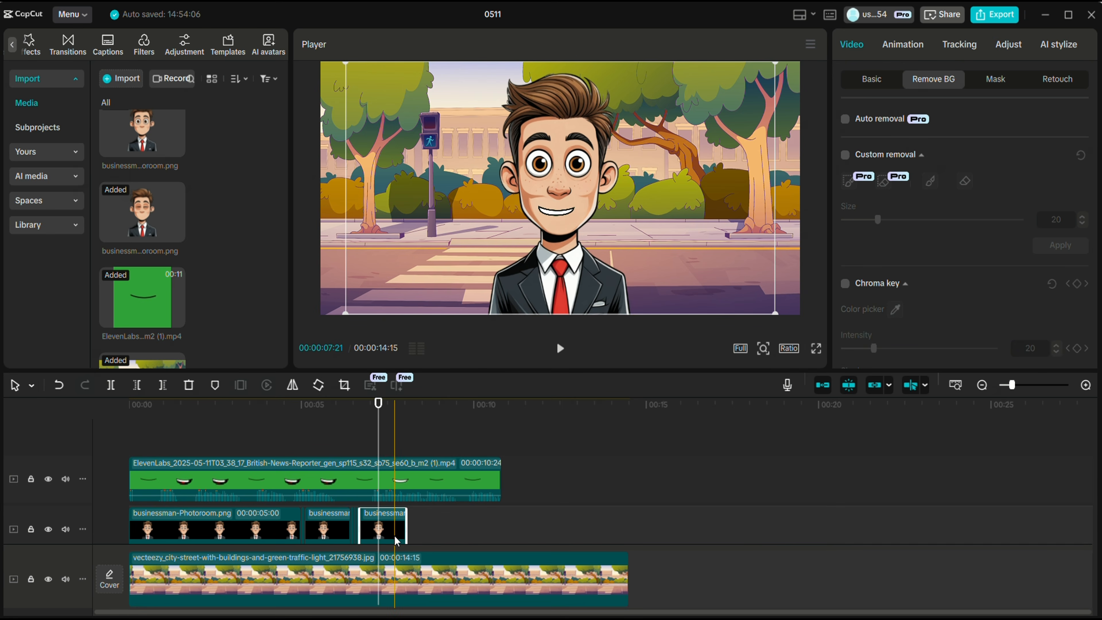
drag(404, 528, 501, 527)
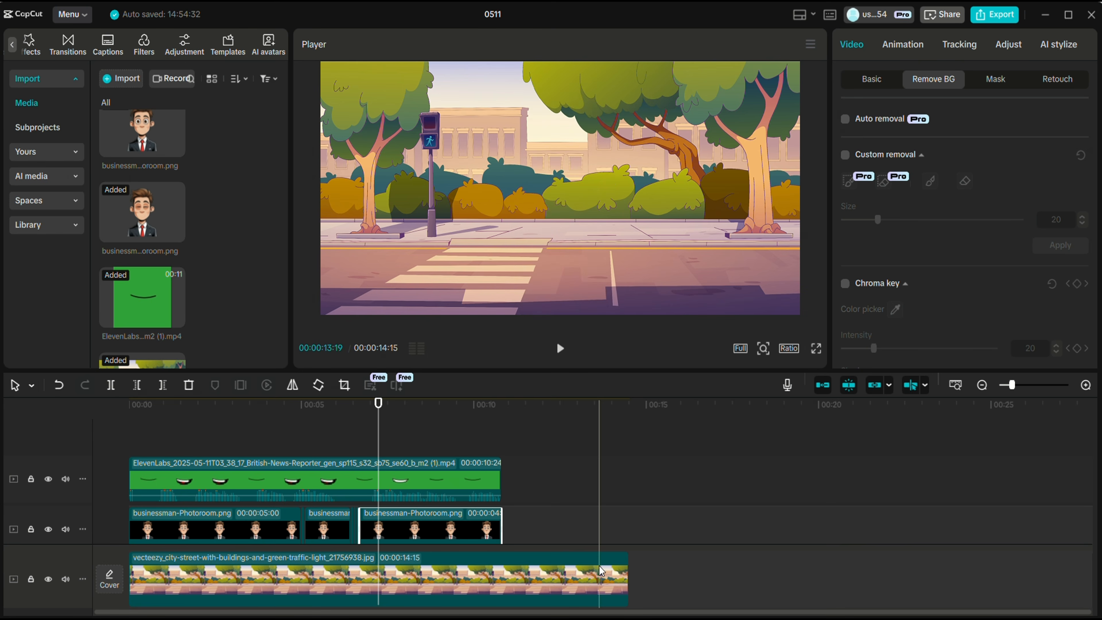
drag(628, 577, 495, 577)
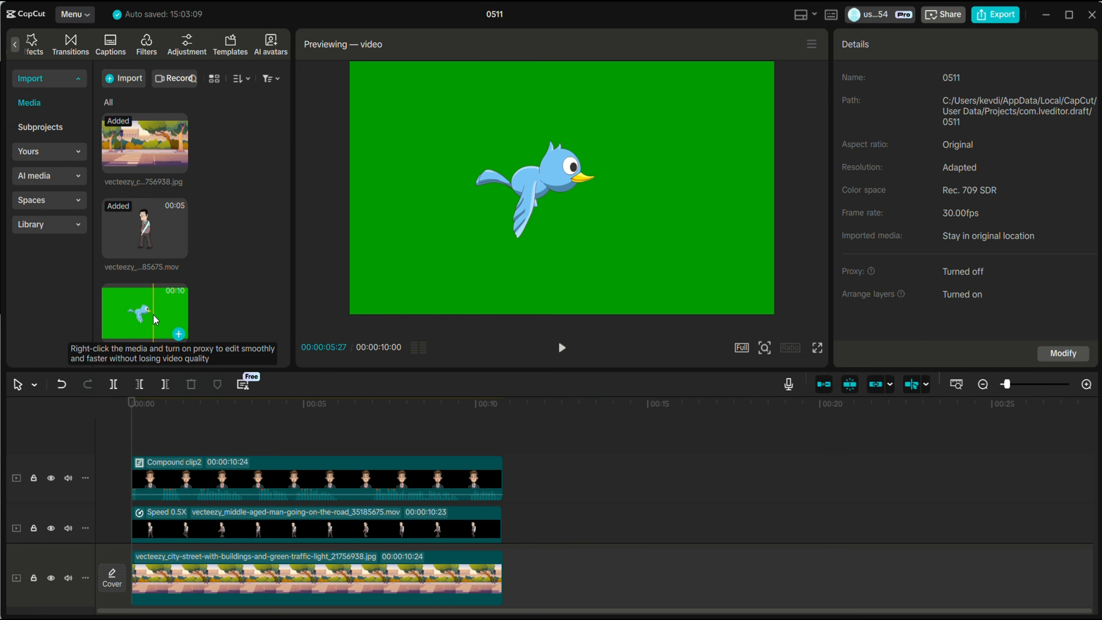
Drag the green-screen bird video from Media onto the timeline above the walking-man track
drag(155, 319, 138, 521)
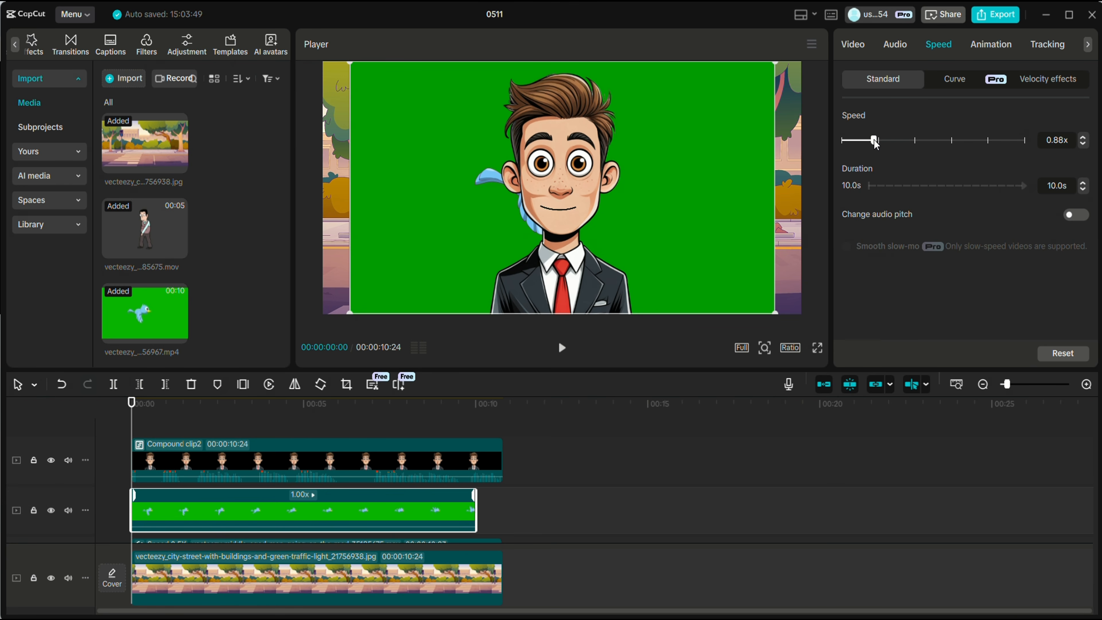
Slow the bird clip to 0.88x, trim its end to 10:24, and enable chroma key under Remove BG
drag(875, 143, 875, 144)
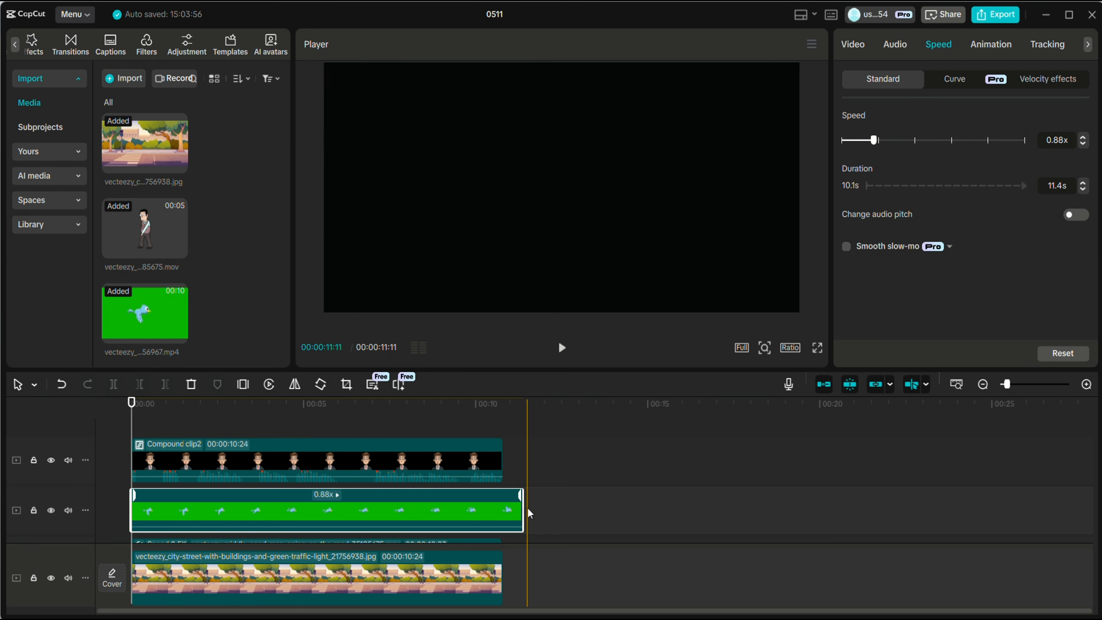
drag(523, 512, 502, 520)
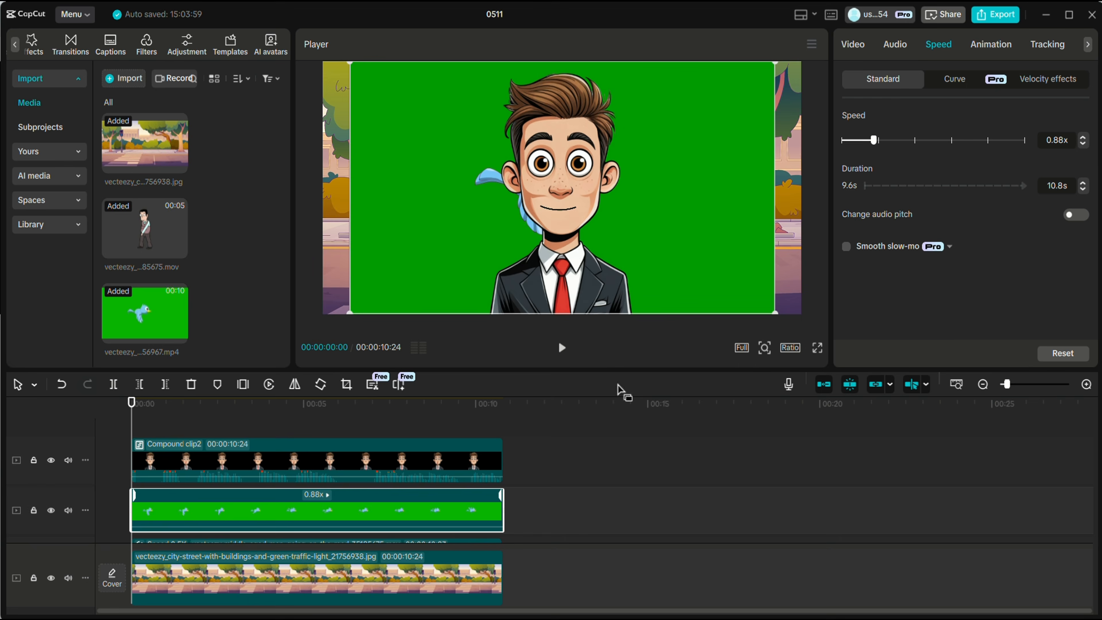
click(427, 426)
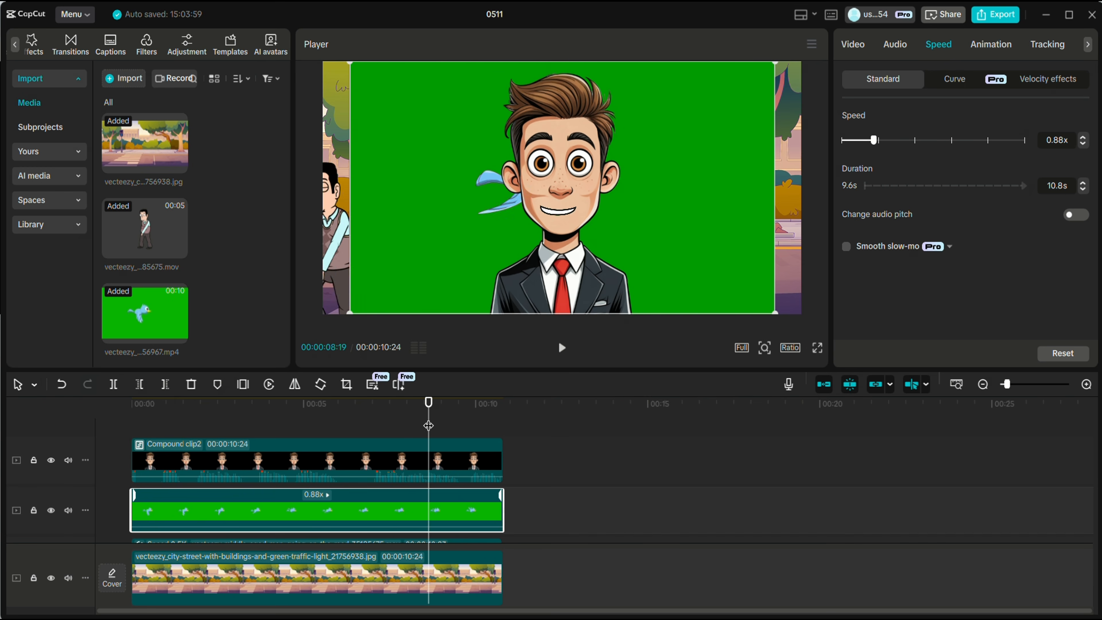
click(857, 48)
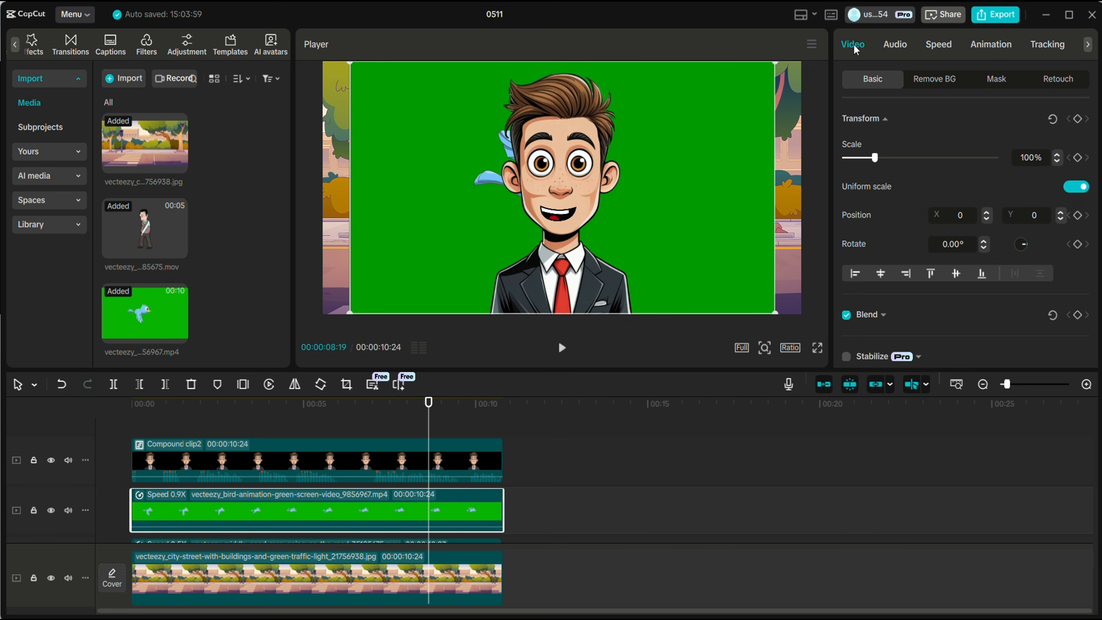
click(932, 82)
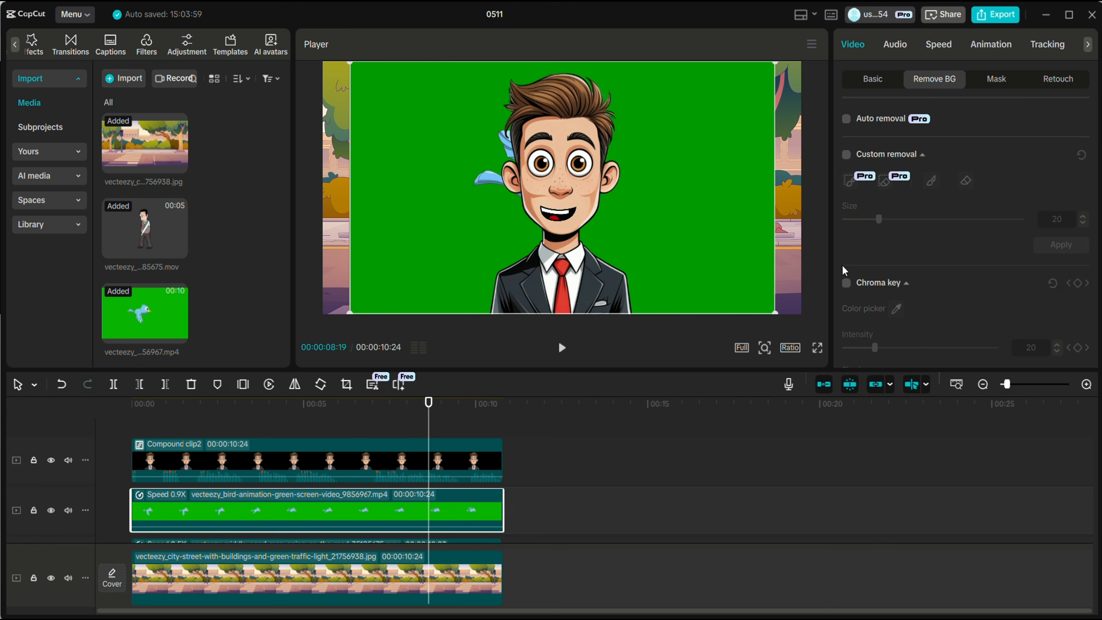
click(845, 282)
Pick the bird's green background to key it out and shrink the bird
click(707, 254)
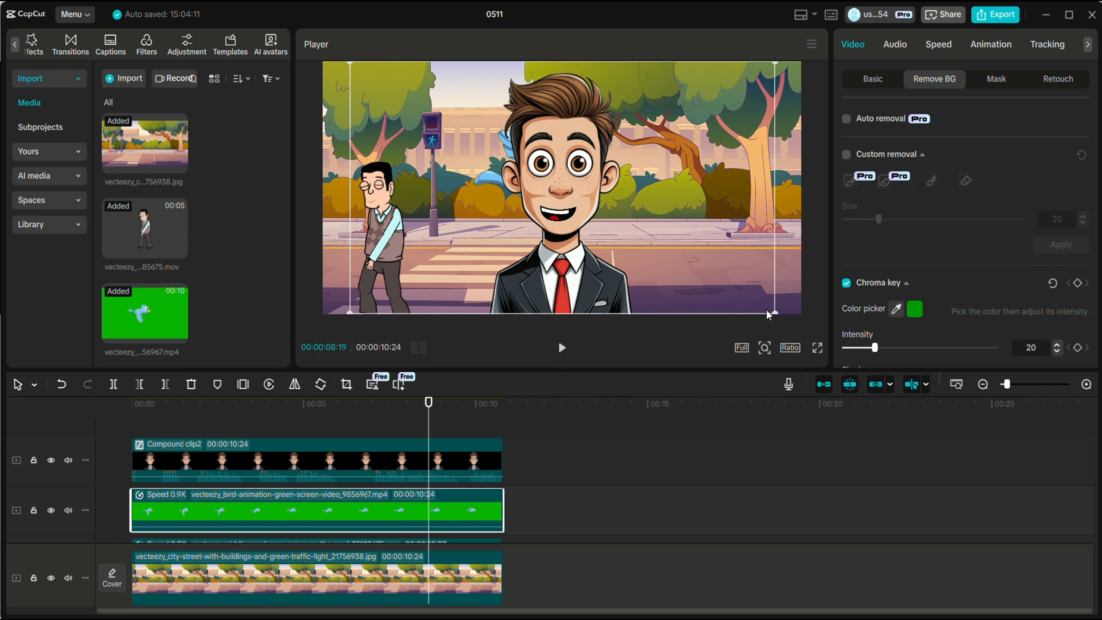
drag(769, 315, 618, 181)
click(276, 404)
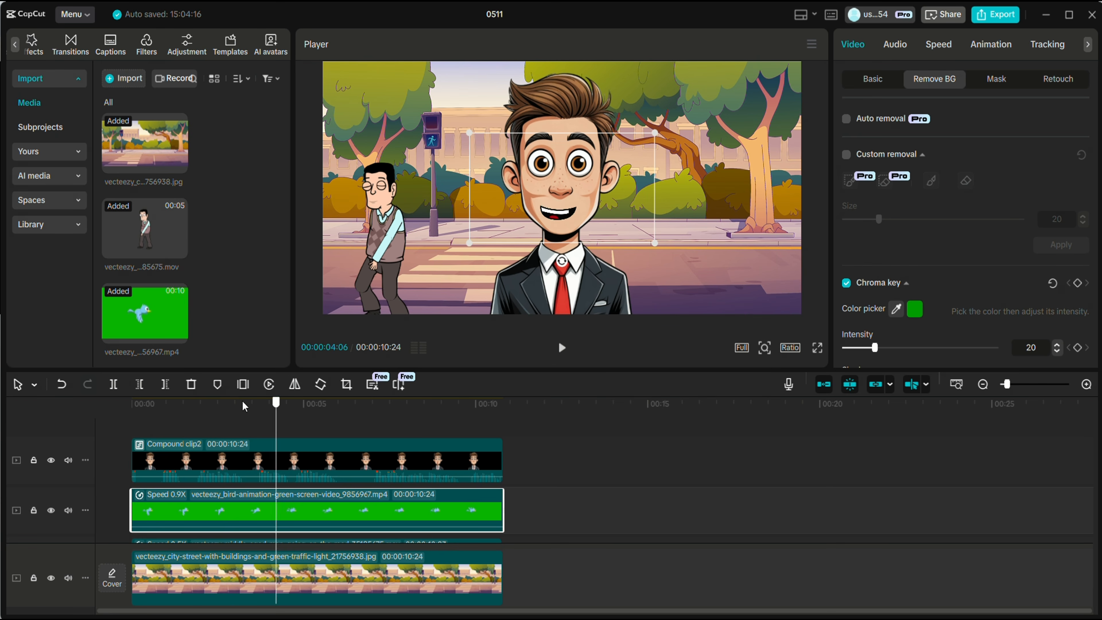
drag(245, 406, 111, 423)
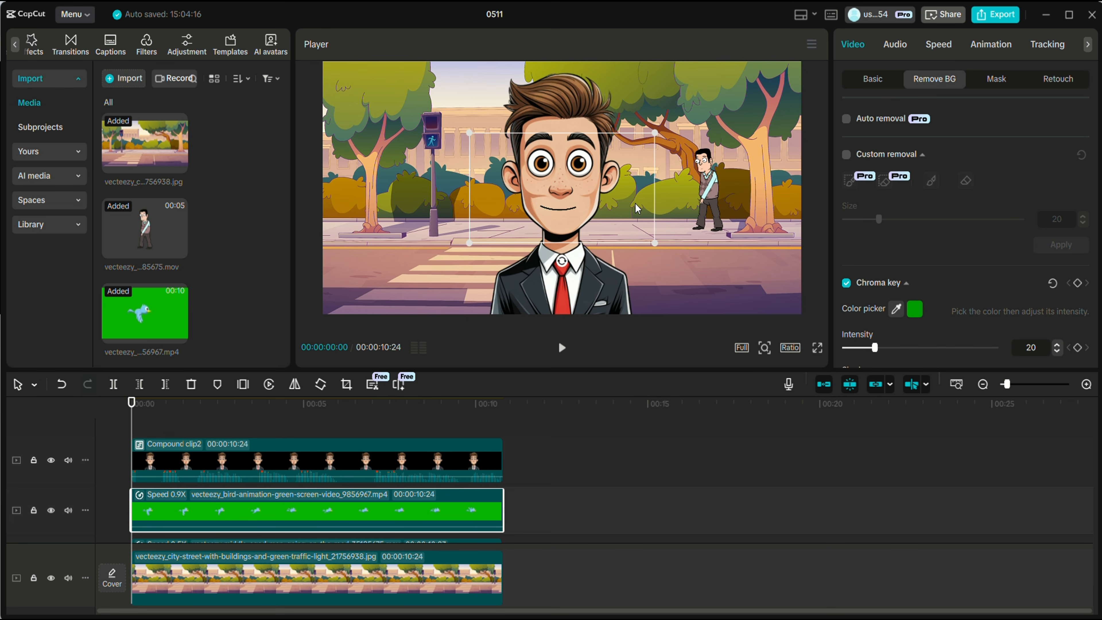
Move the bird to the top-left sky and shrink it further, undoing an accidental businessman move
drag(637, 209, 445, 112)
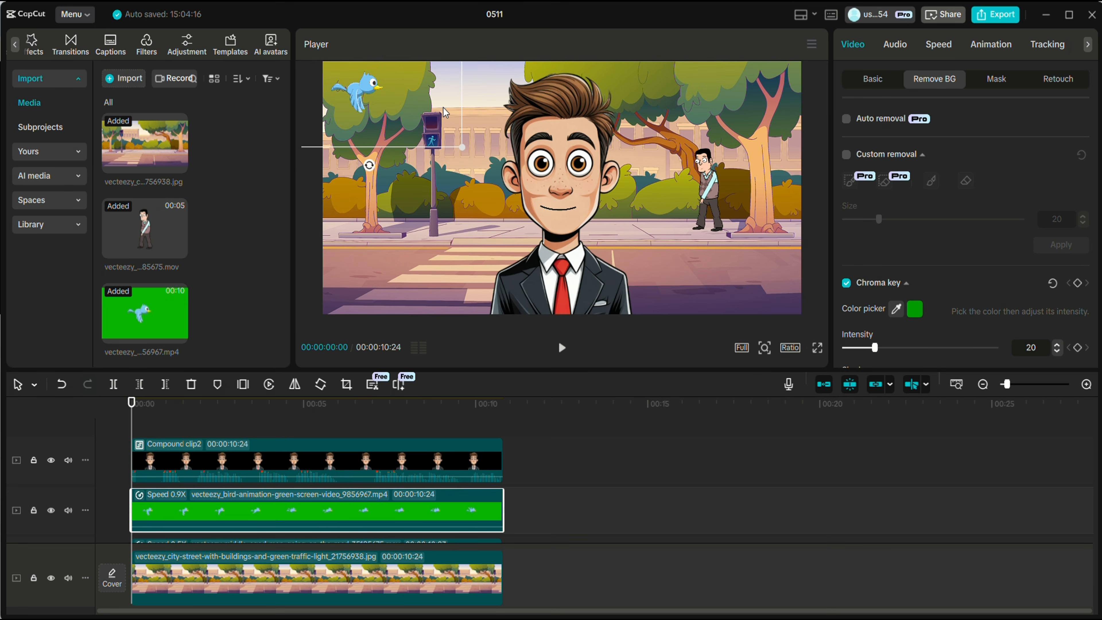
drag(469, 149, 393, 99)
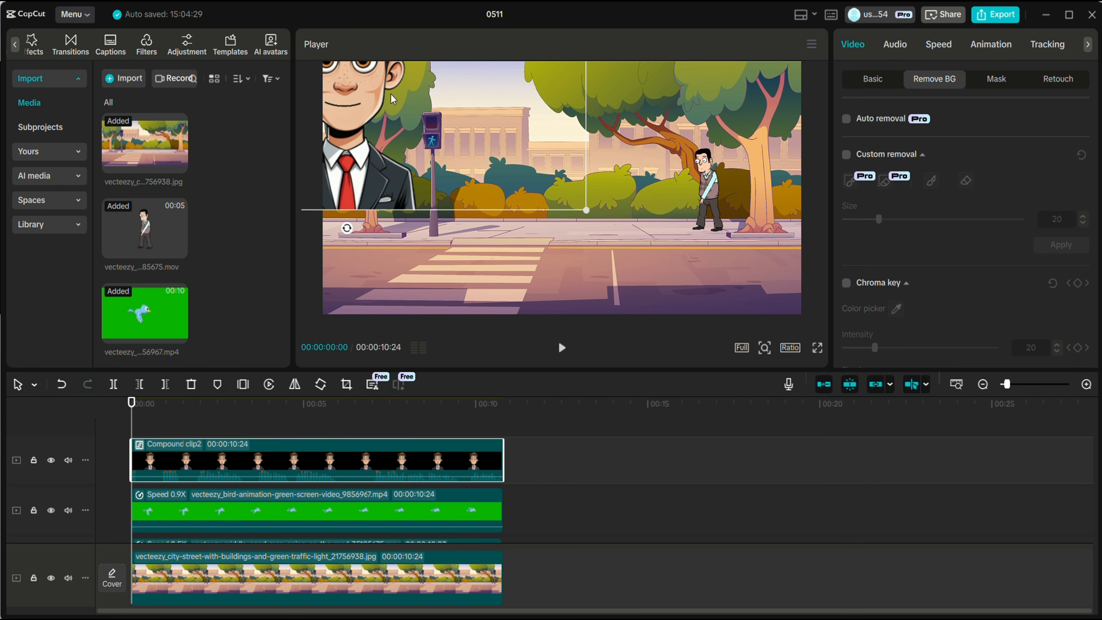
key(ctrl+z)
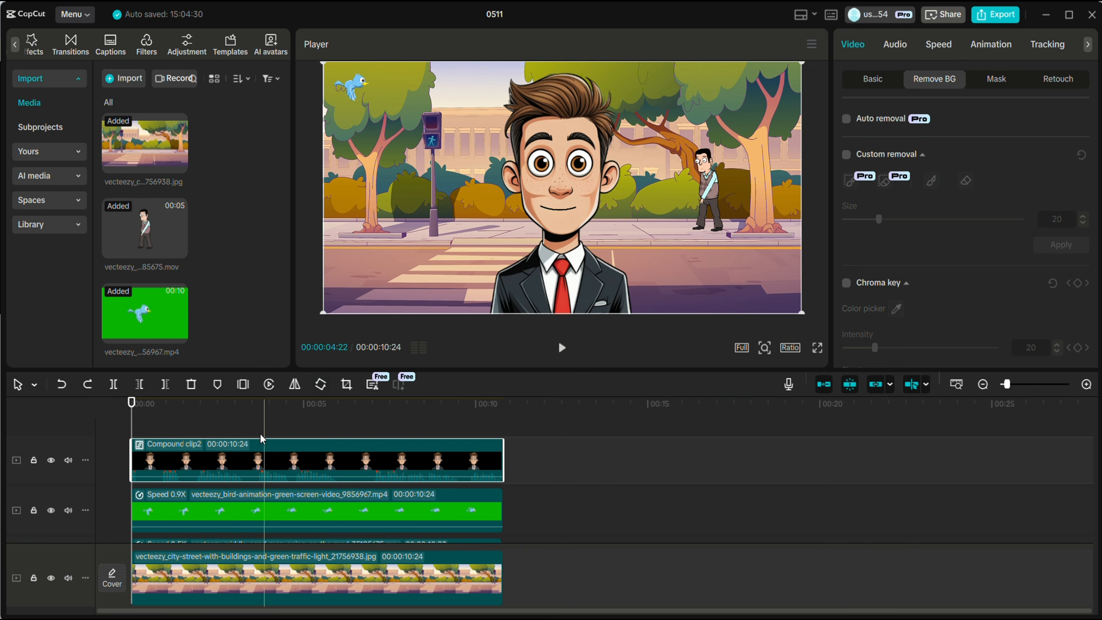
click(217, 513)
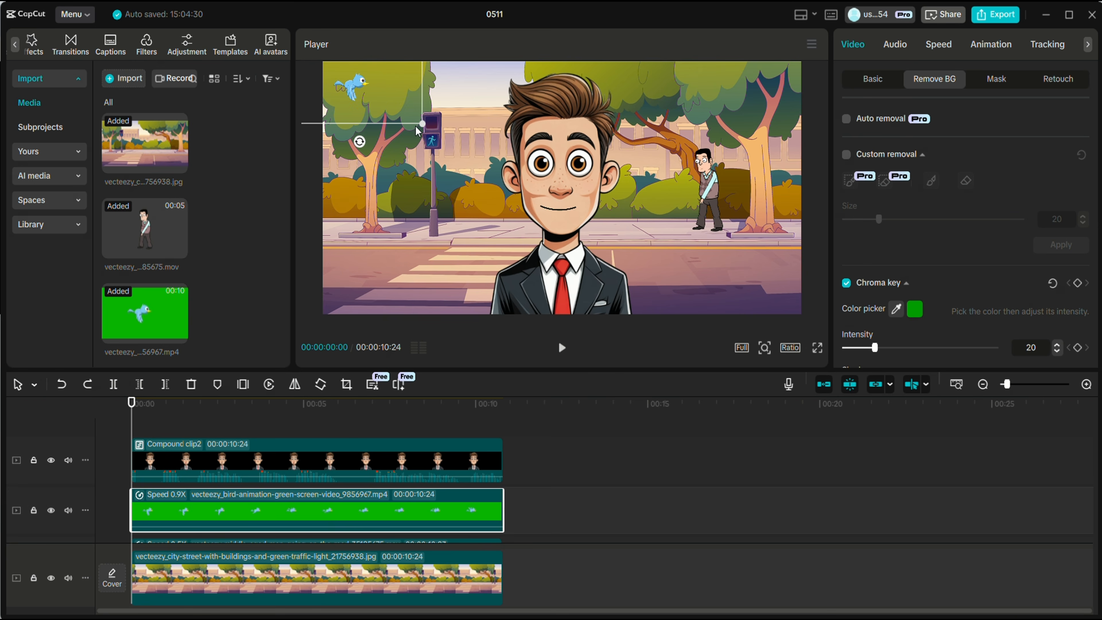
drag(424, 126, 377, 101)
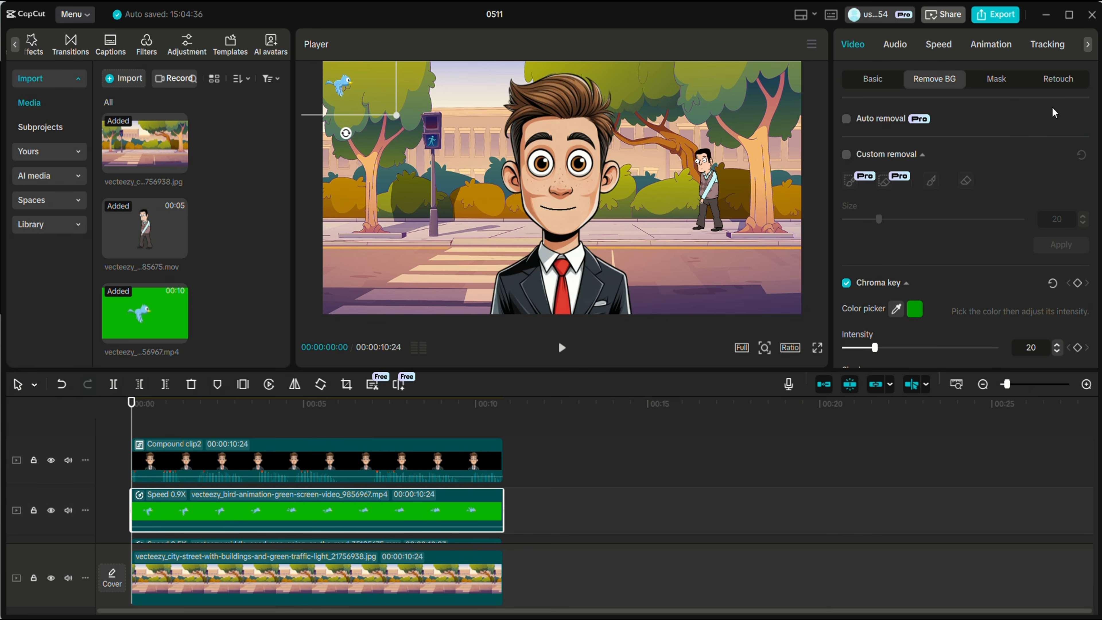
Add a Transform keyframe at 0s and place the bird beside the traffic light at 3:24
click(878, 86)
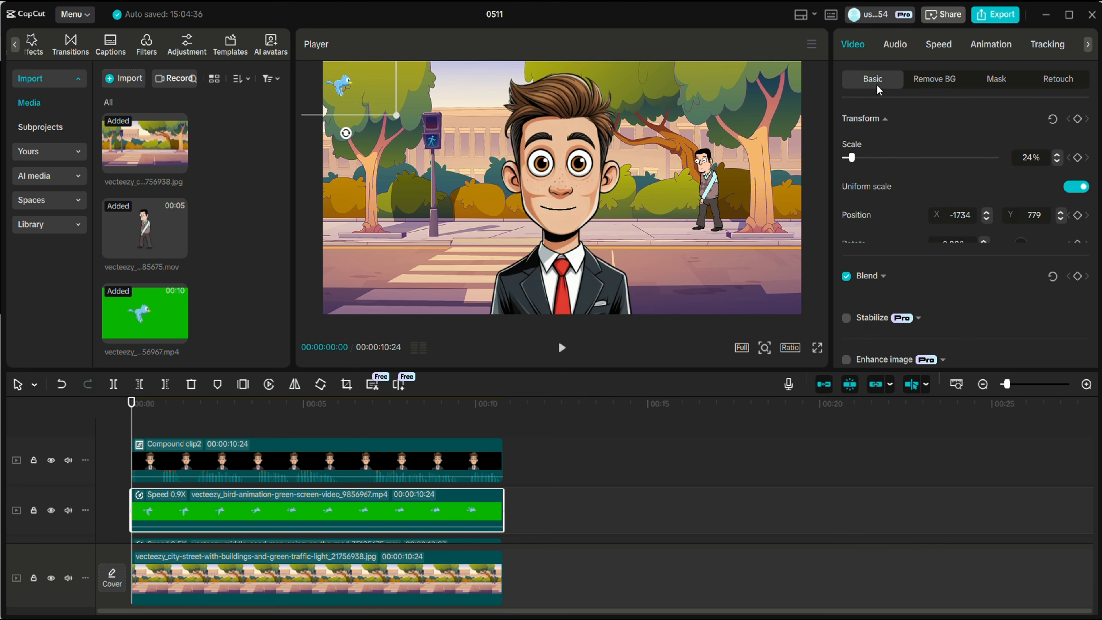
click(1078, 119)
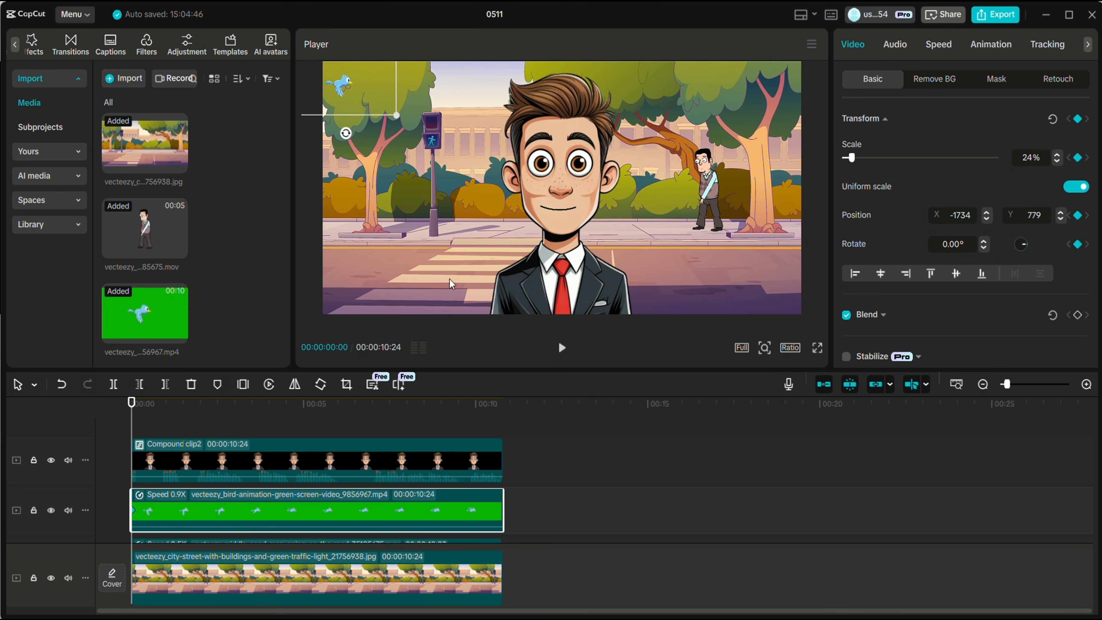
click(262, 420)
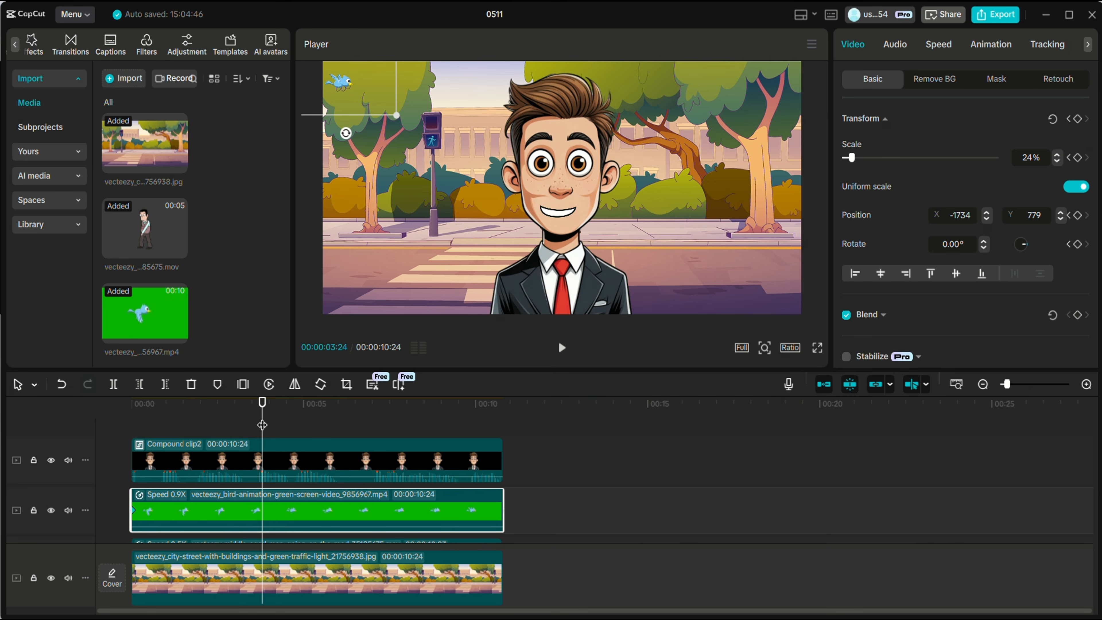
drag(348, 90, 459, 115)
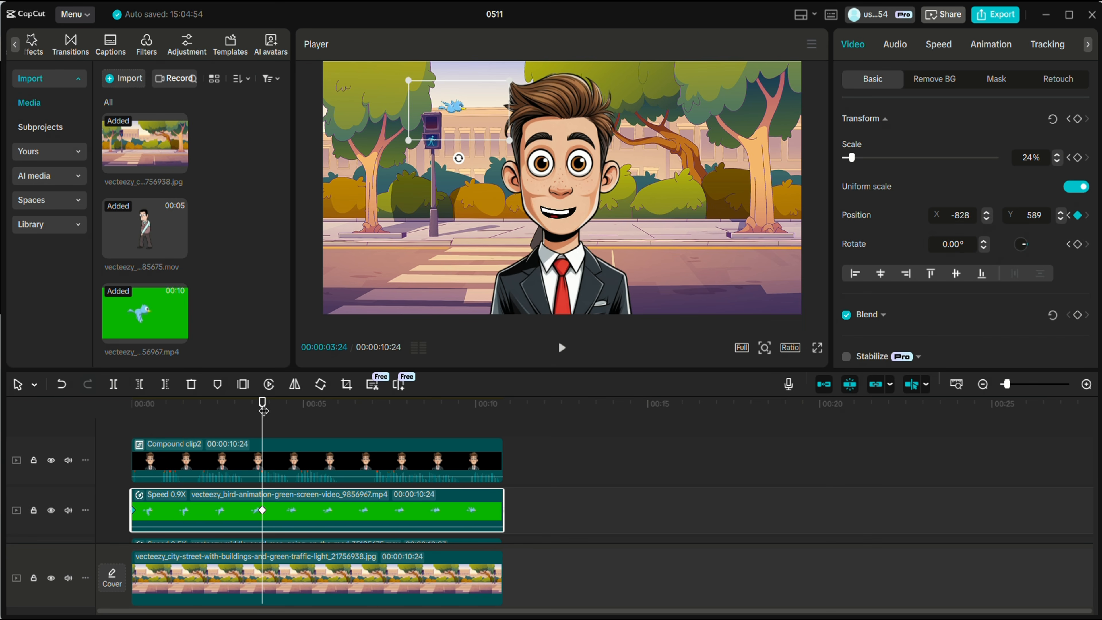
Move the bird to the top-right corner at the clip's end and play back the flight
drag(262, 403, 504, 440)
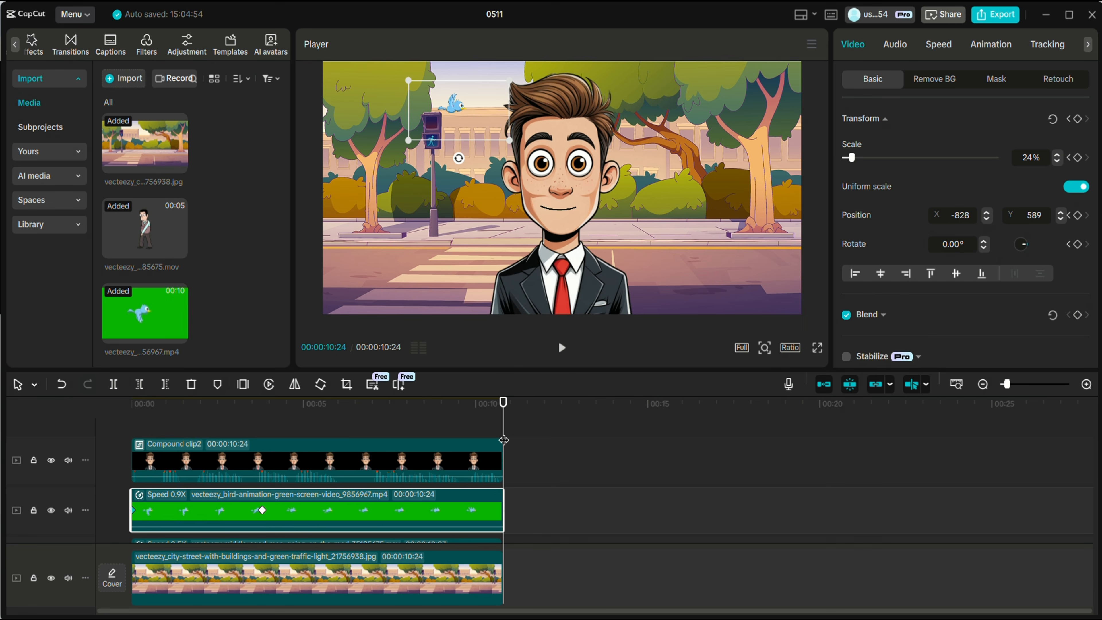
drag(465, 111, 810, 83)
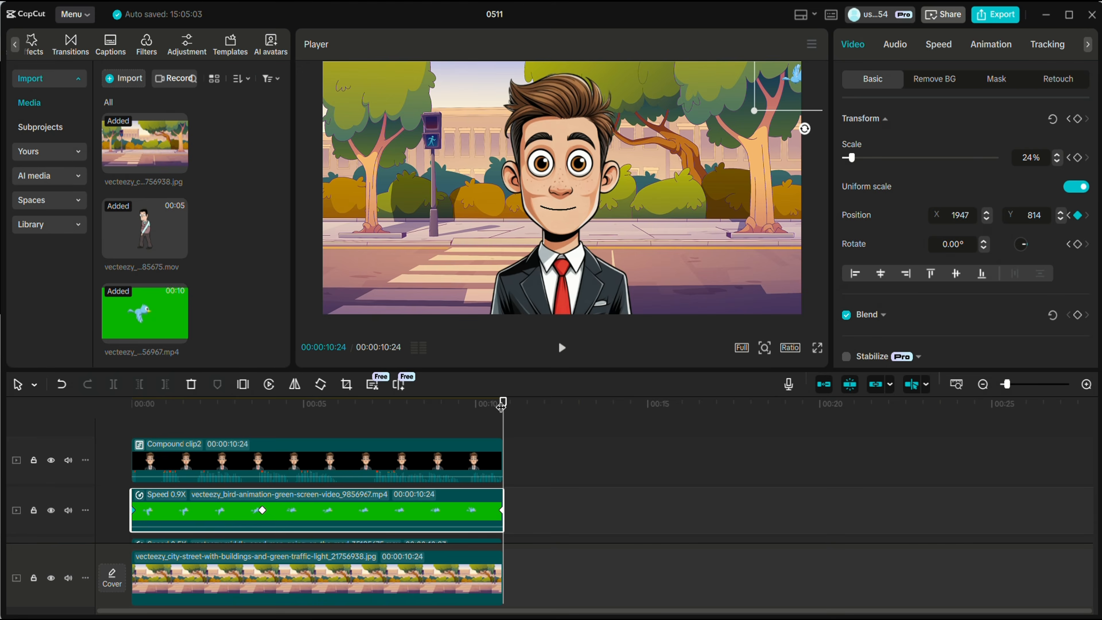
drag(501, 405, 127, 421)
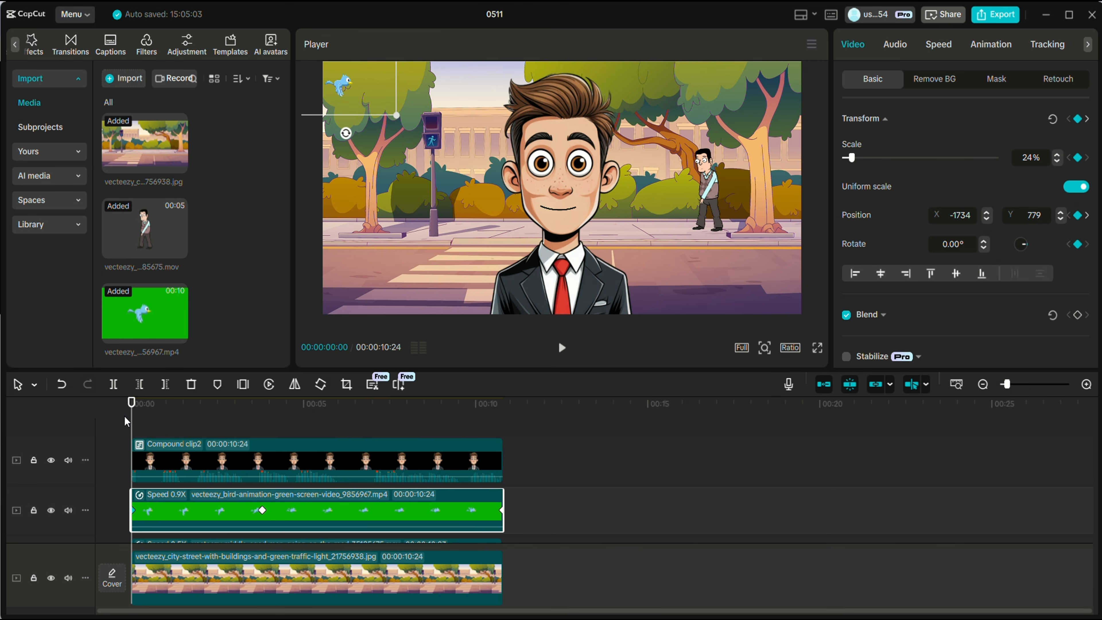
key(space)
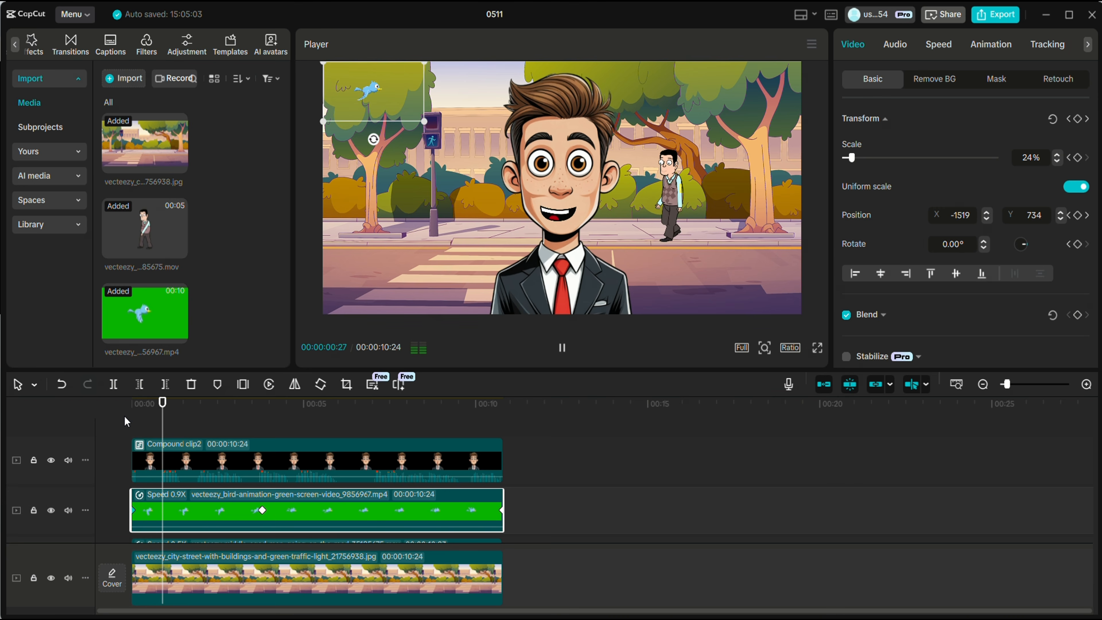